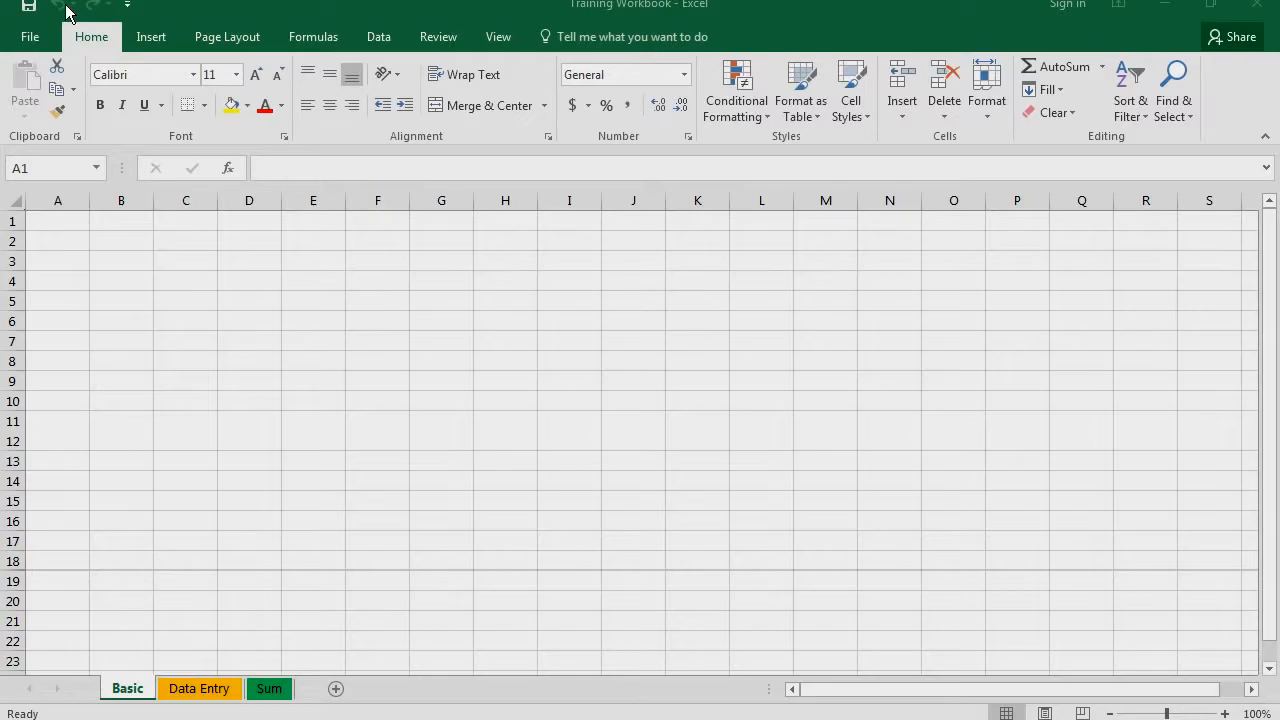
Open the Data Entry sheet
{"action": "left_click", "coordinate": [191, 683]}
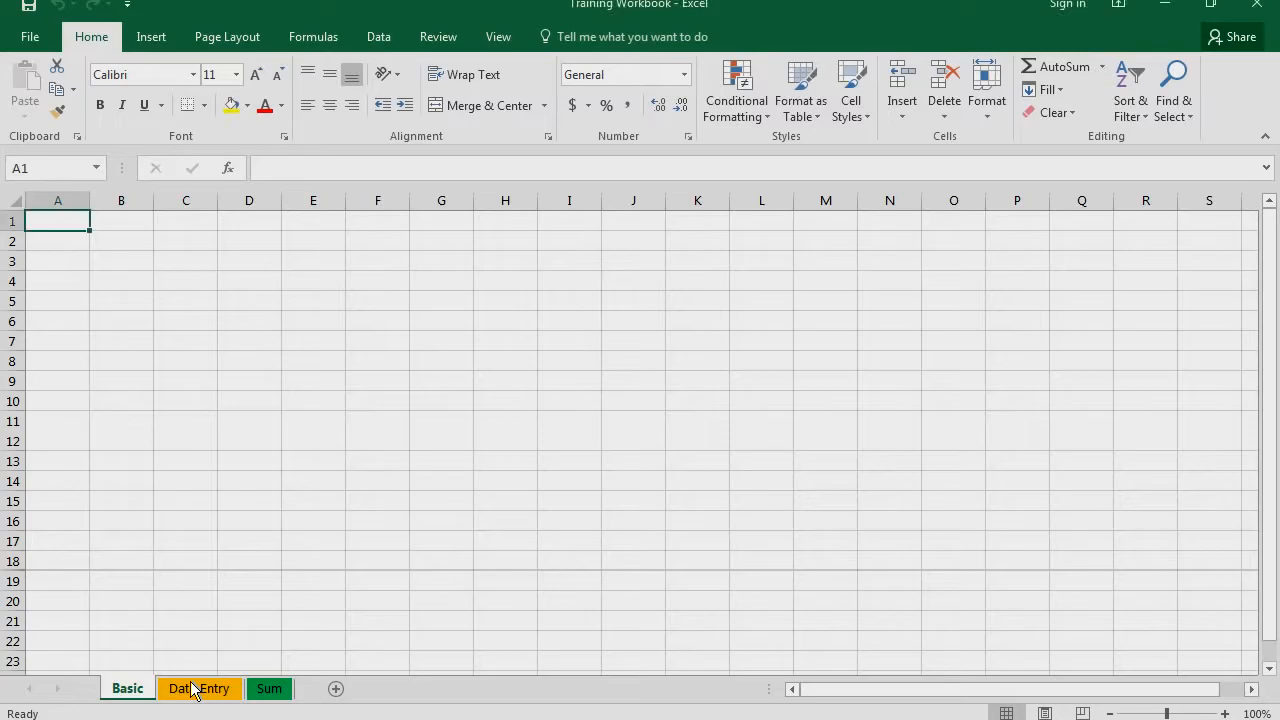
{"action": "left_click", "coordinate": [193, 688]}
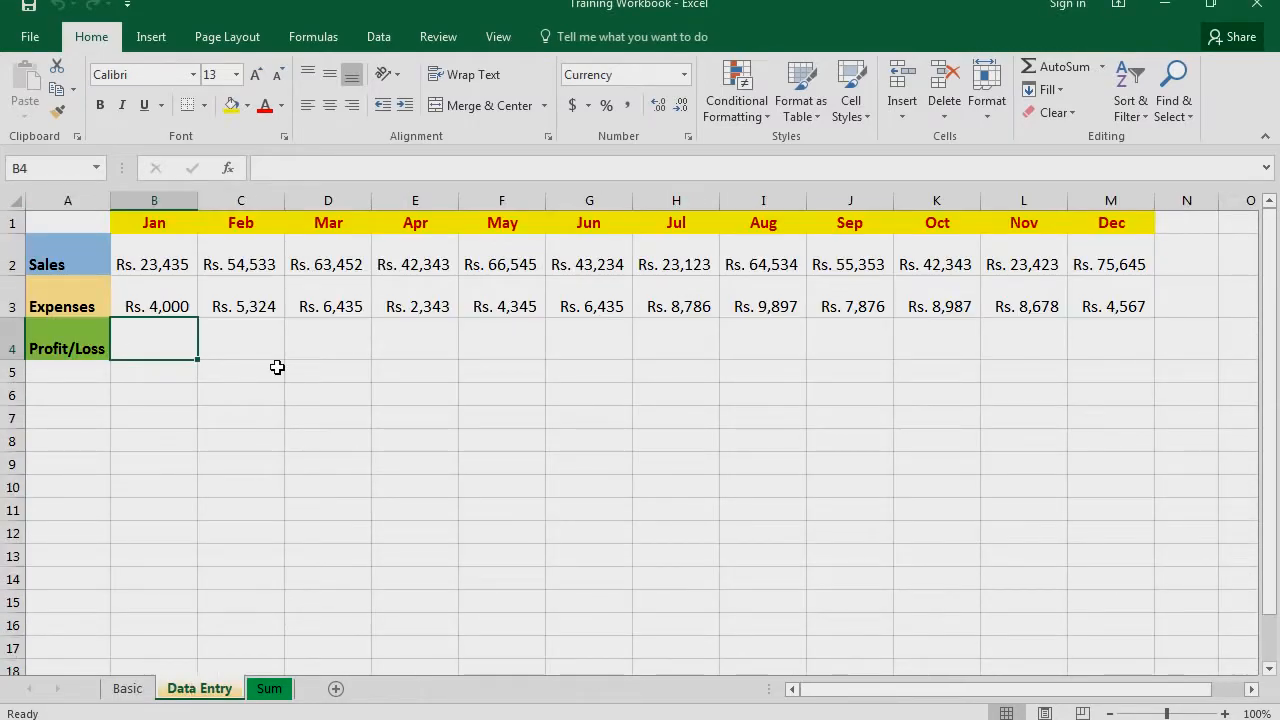
Change the January expenses in cell B3 to 3000 and undo that change
{"action": "left_click", "coordinate": [162, 302]}
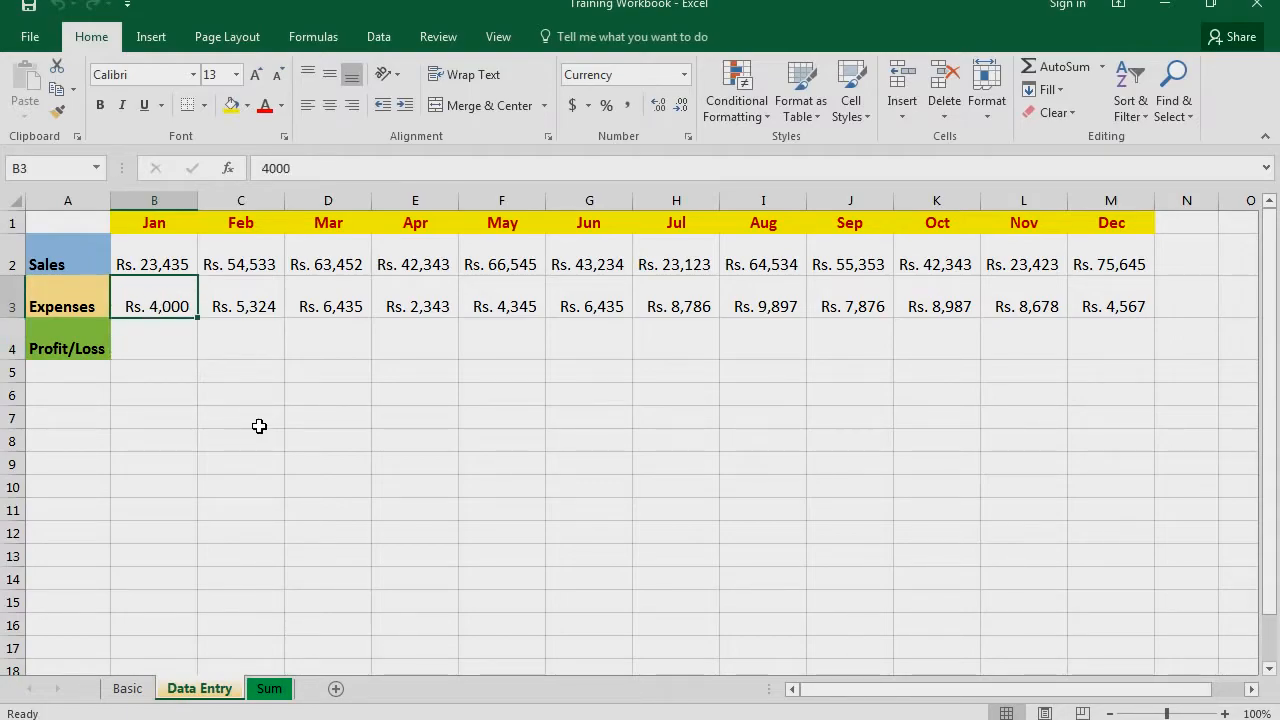
{"action": "key", "text": "F2"}
{"action": "key", "text": "BackSpace"}
{"action": "key", "text": "BackSpace"}
{"action": "key", "text": "BackSpace"}
{"action": "key", "text": "BackSpace"}
{"action": "type", "text": "3000"}
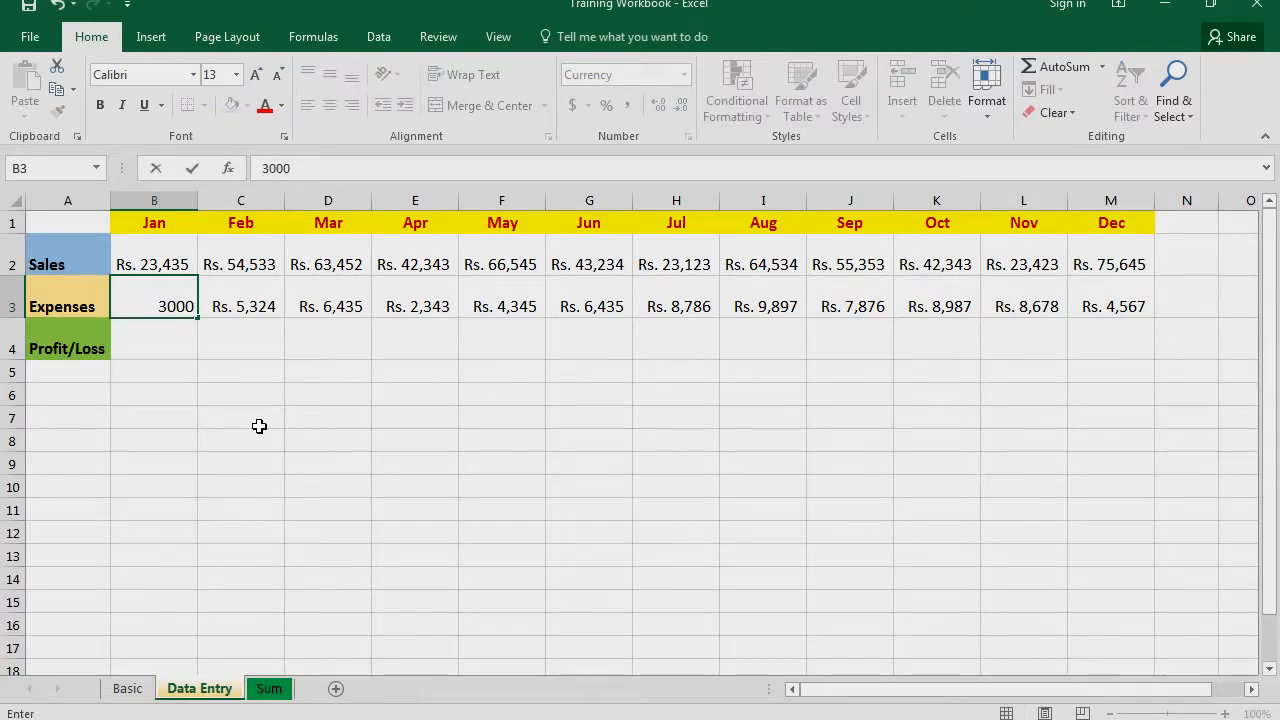
{"action": "key", "text": "Return"}
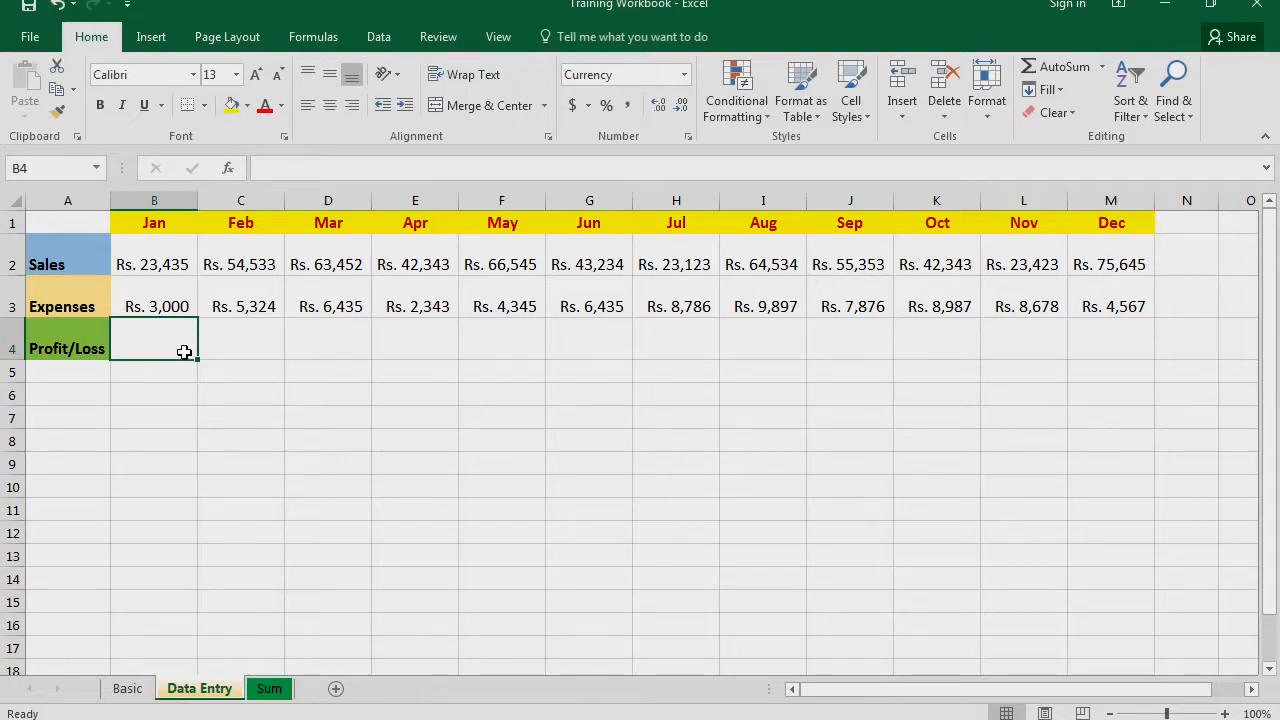
{"action": "left_click", "coordinate": [178, 298]}
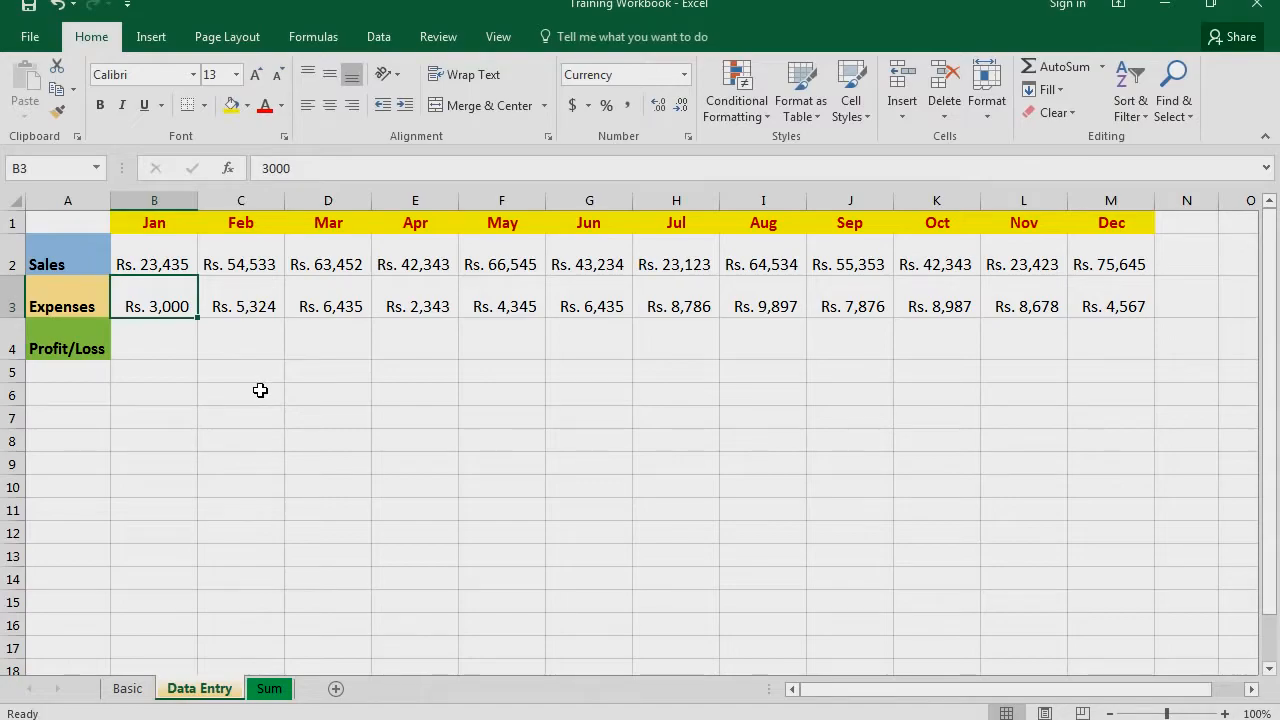
{"action": "left_click", "coordinate": [60, 8]}
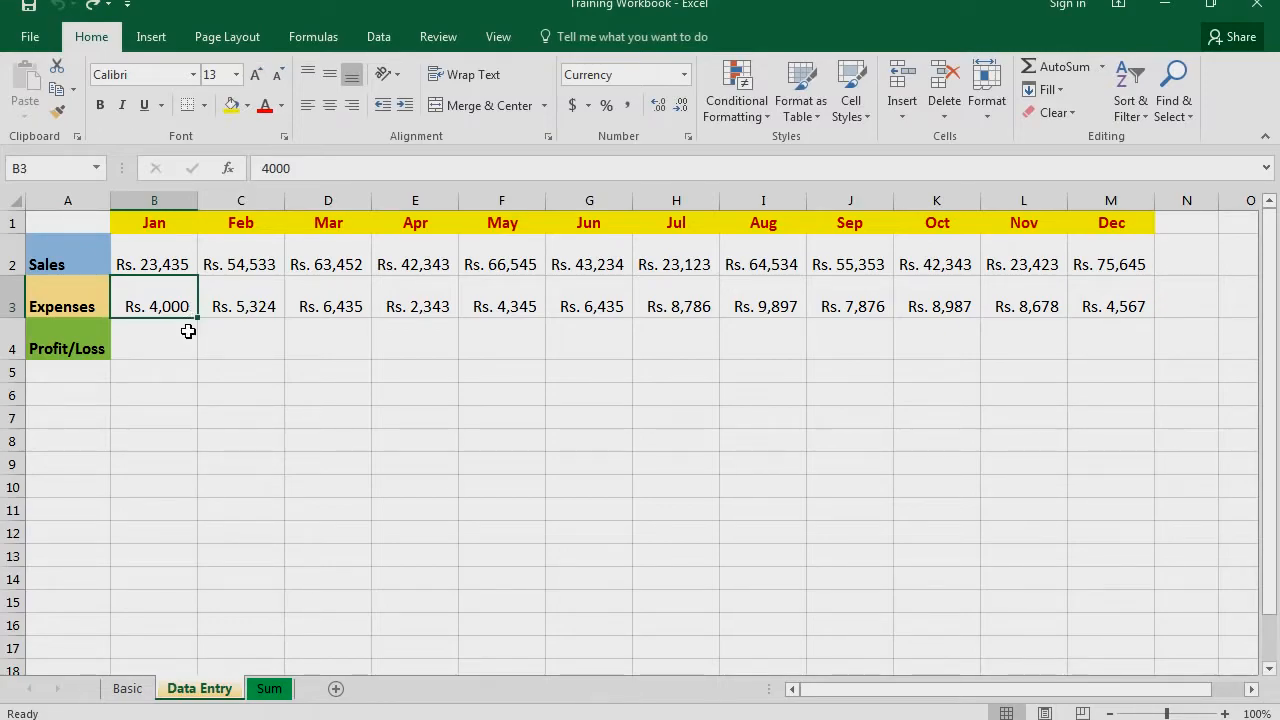
Clear the March expenses in cell D3 and undo the deletion
{"action": "left_click", "coordinate": [343, 313]}
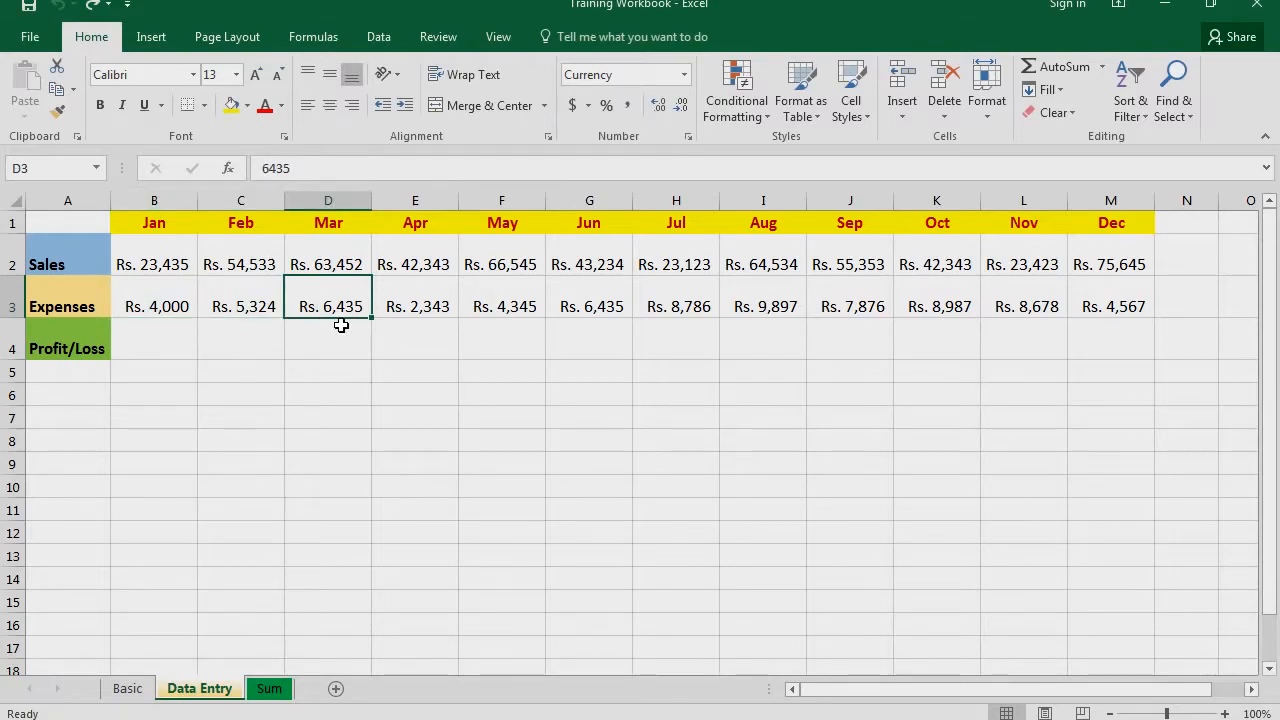
{"action": "key", "text": "Delete"}
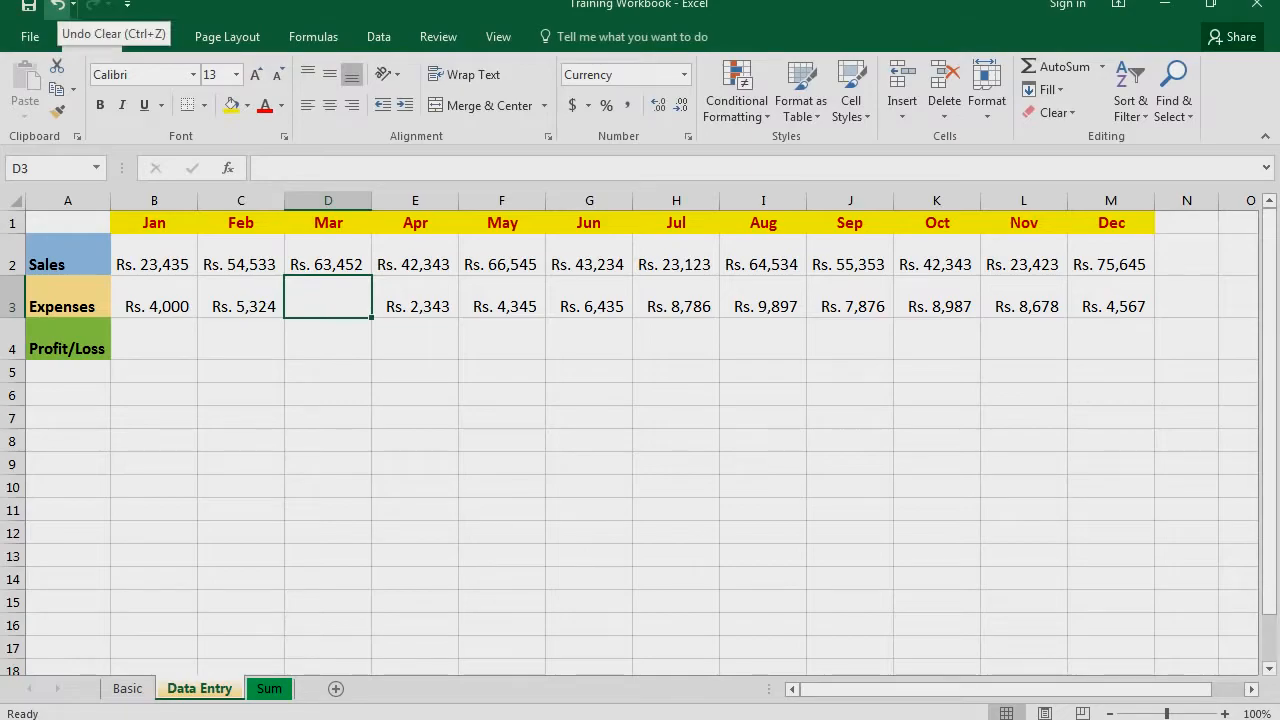
{"action": "left_click", "coordinate": [58, 6]}
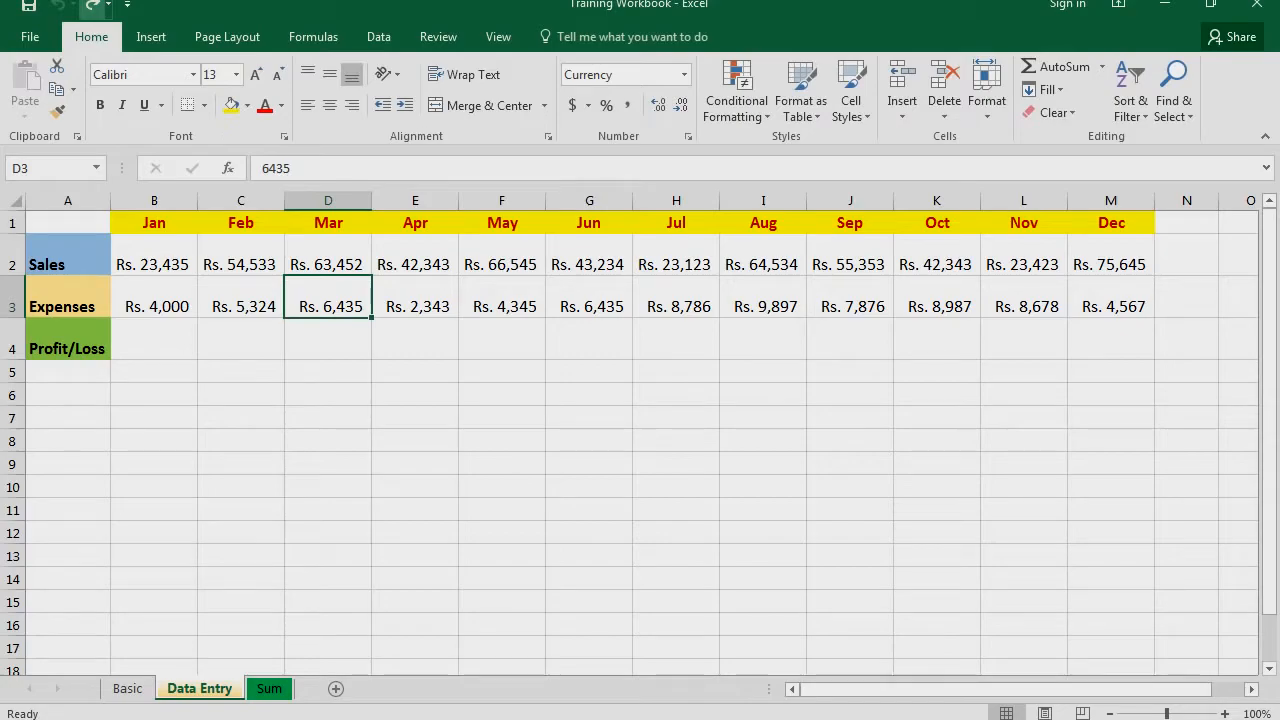
Redo the clearing of cell D3 and undo it again
{"action": "left_click", "coordinate": [92, 6]}
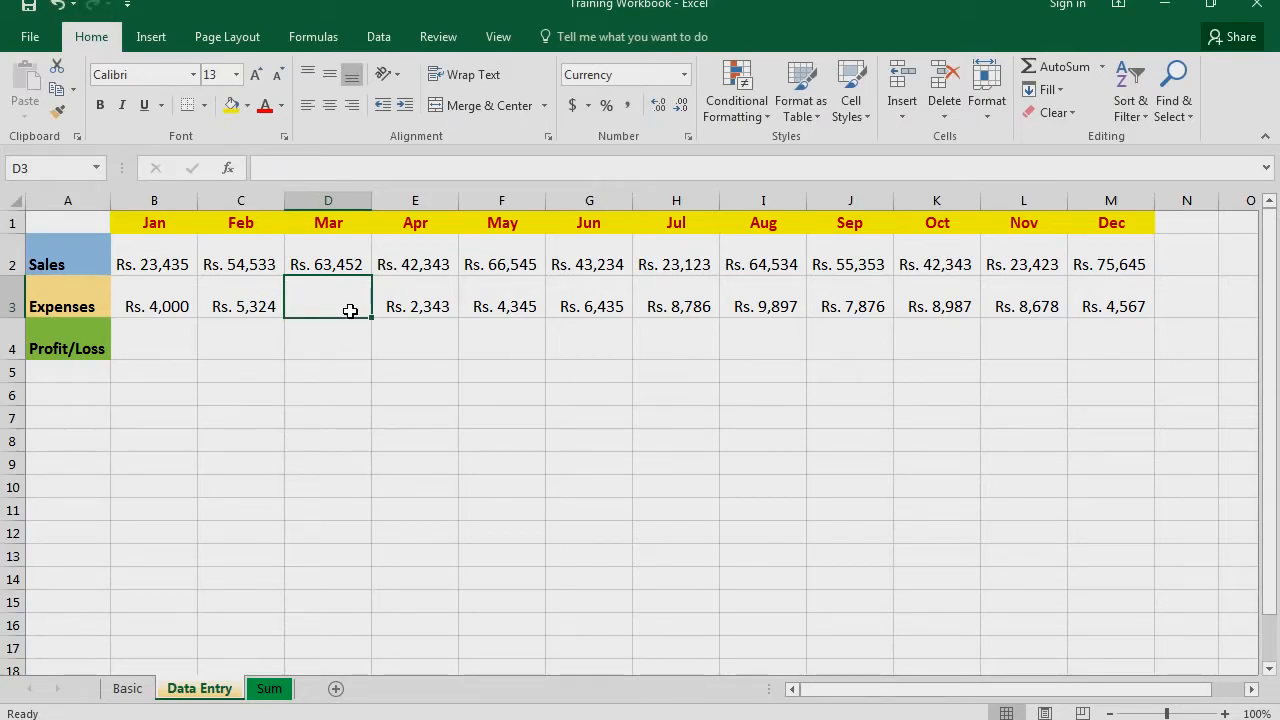
{"action": "left_click", "coordinate": [57, 6]}
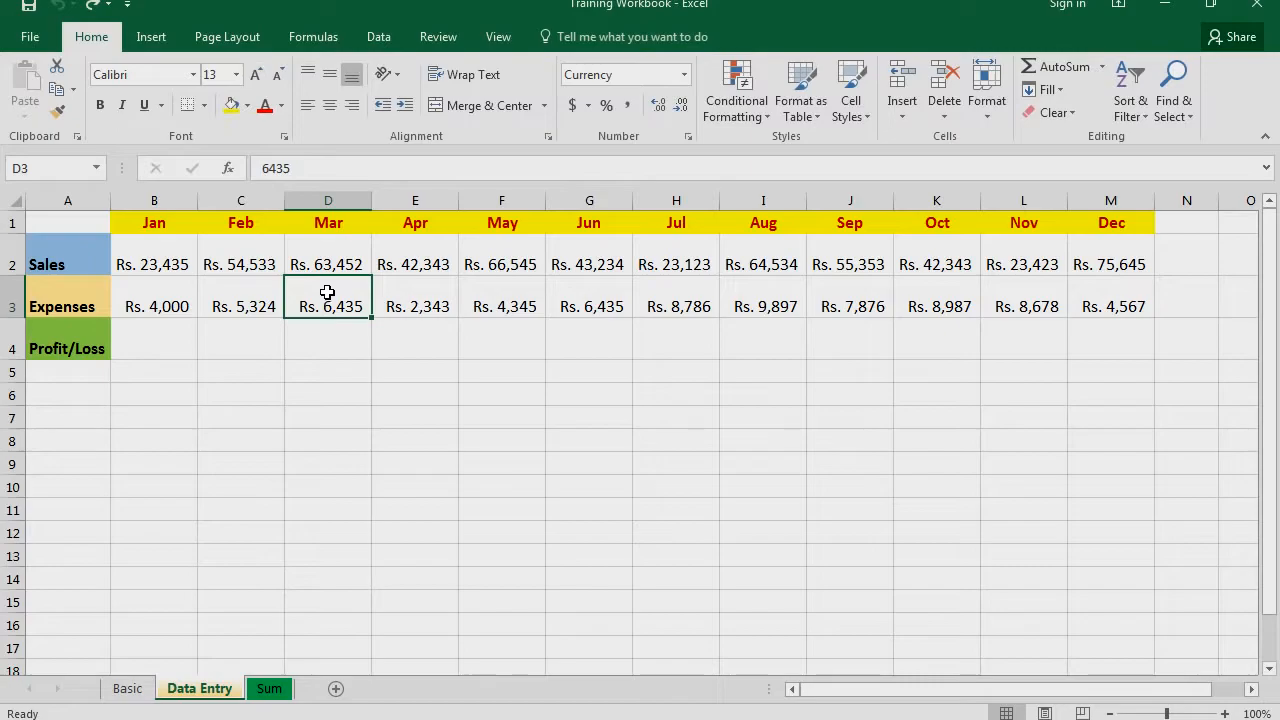
{"action": "left_click", "coordinate": [350, 719]}
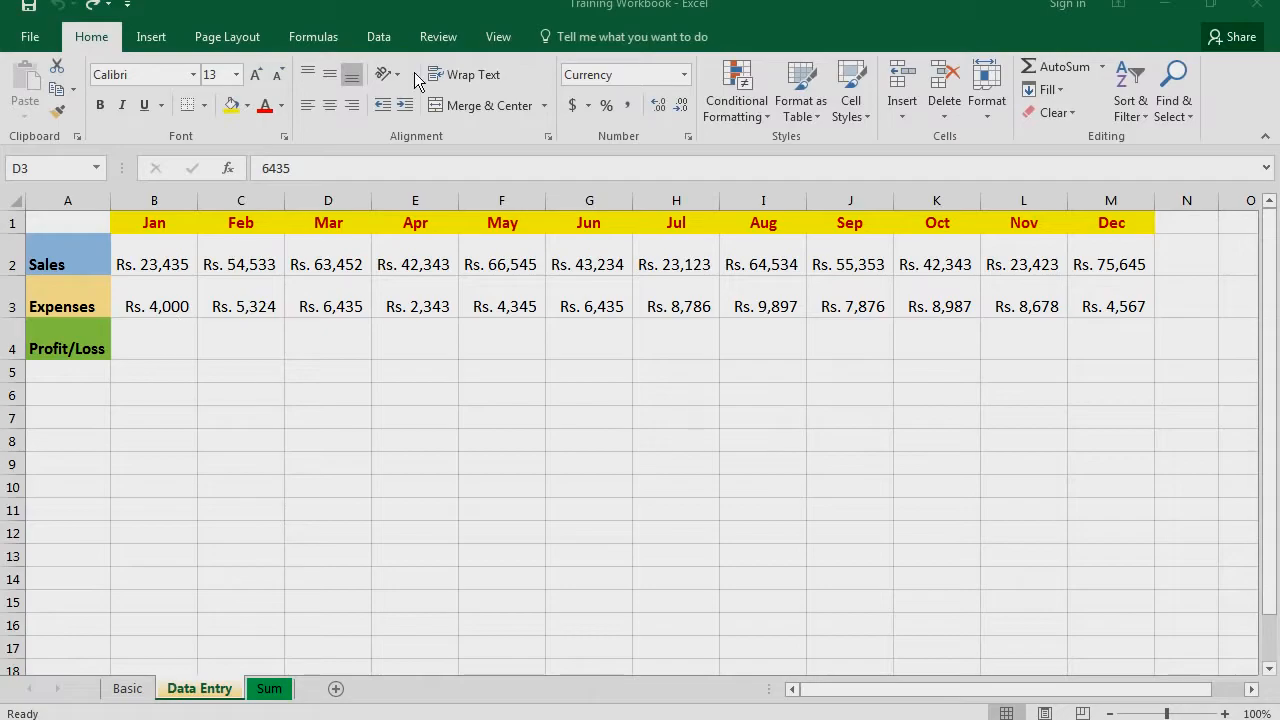
Format the March expenses in cell D3 as bold and underlined
{"action": "left_click", "coordinate": [381, 38]}
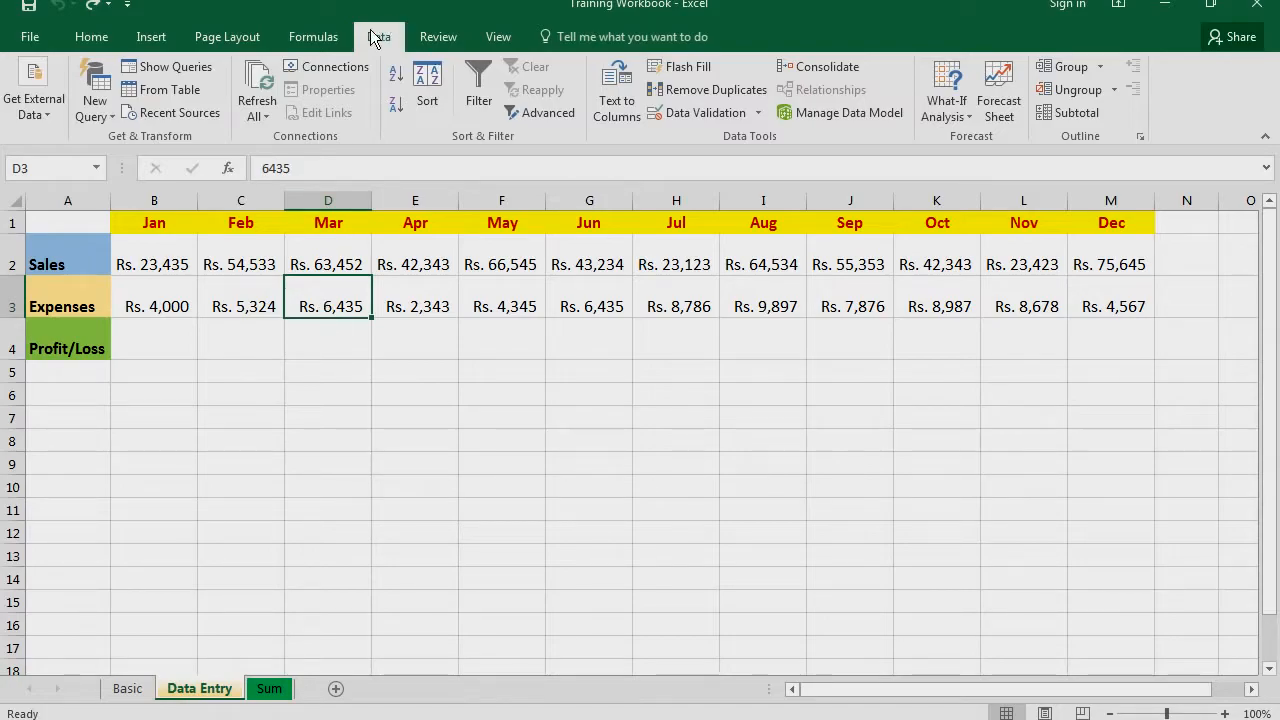
{"action": "left_click", "coordinate": [79, 40]}
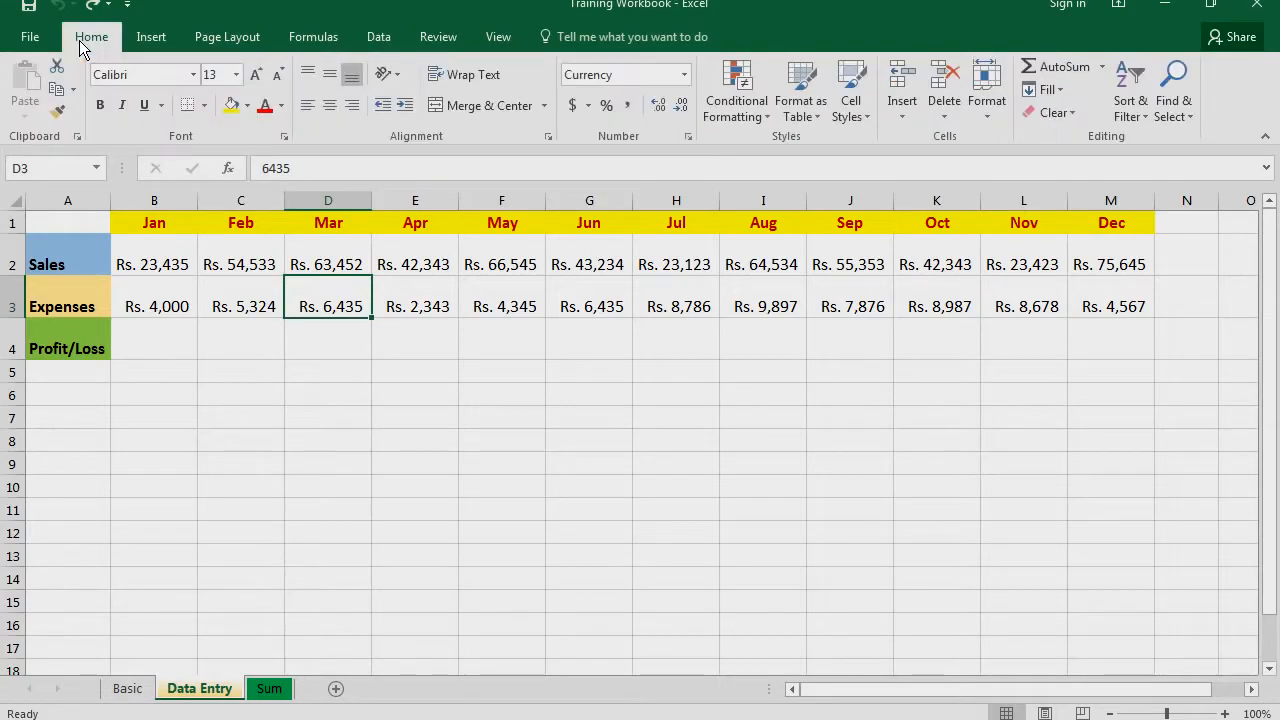
{"action": "left_click", "coordinate": [99, 106]}
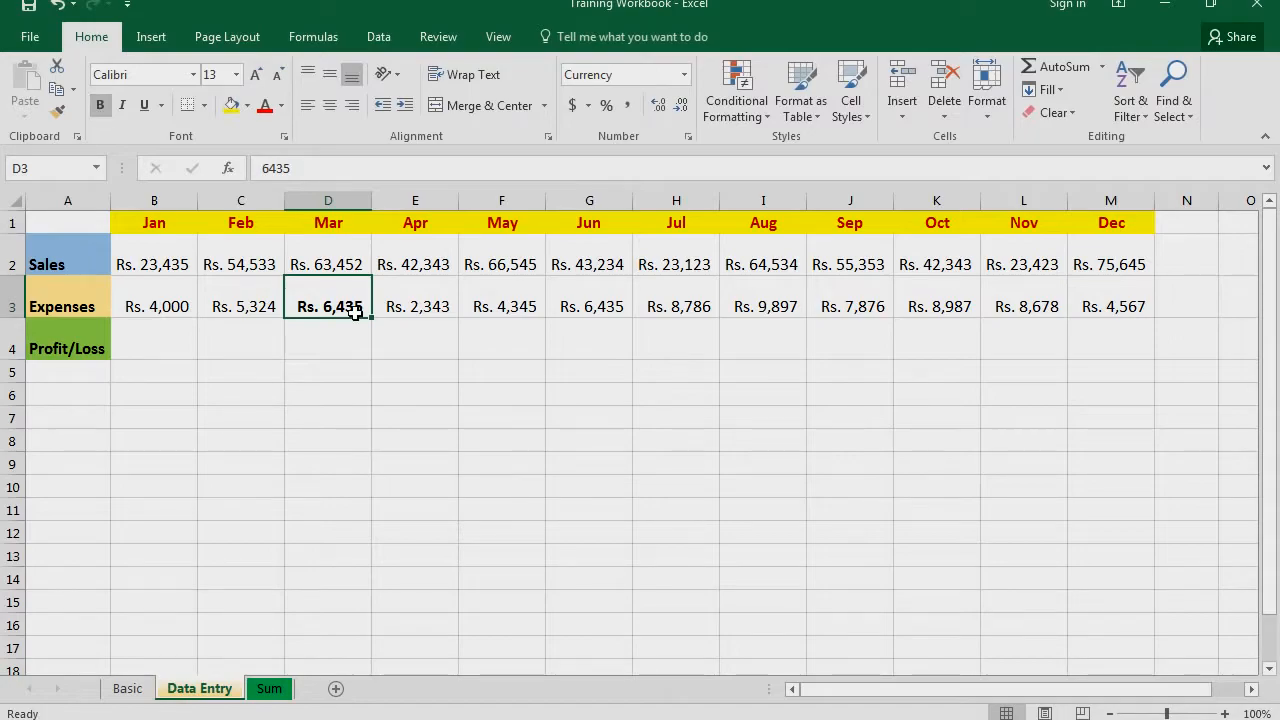
{"action": "left_click", "coordinate": [507, 40]}
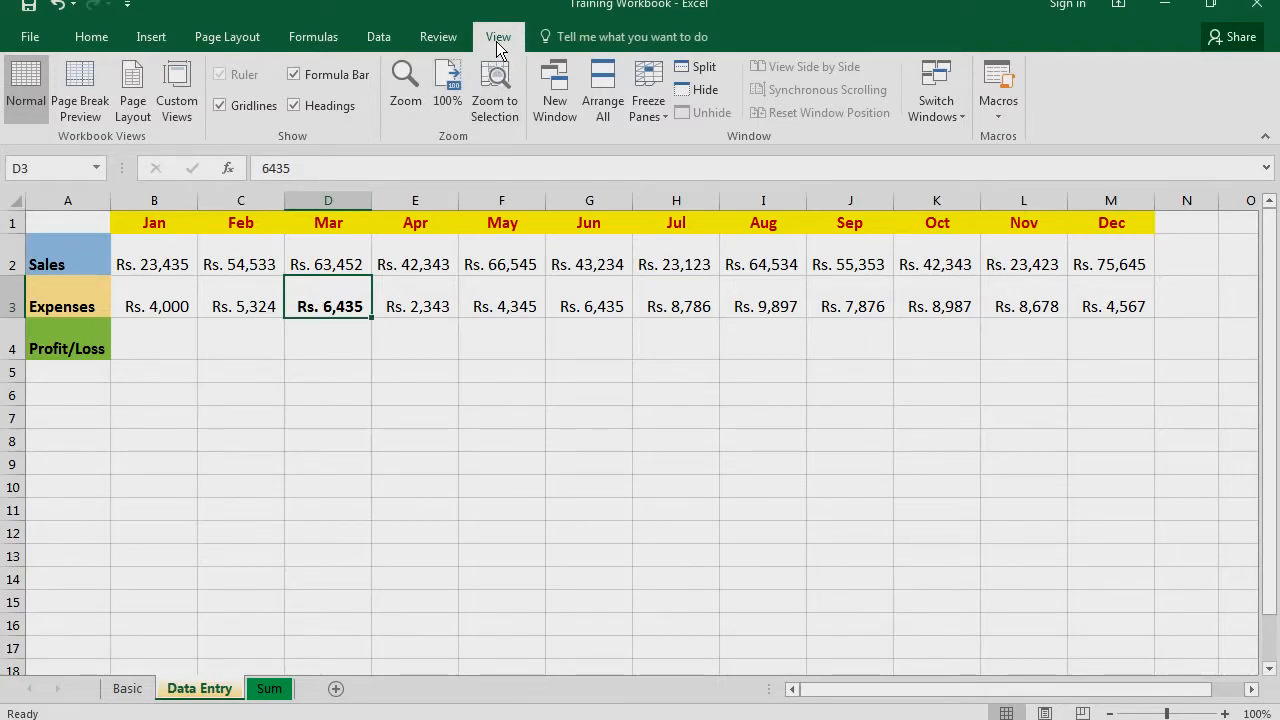
{"action": "left_click", "coordinate": [89, 36]}
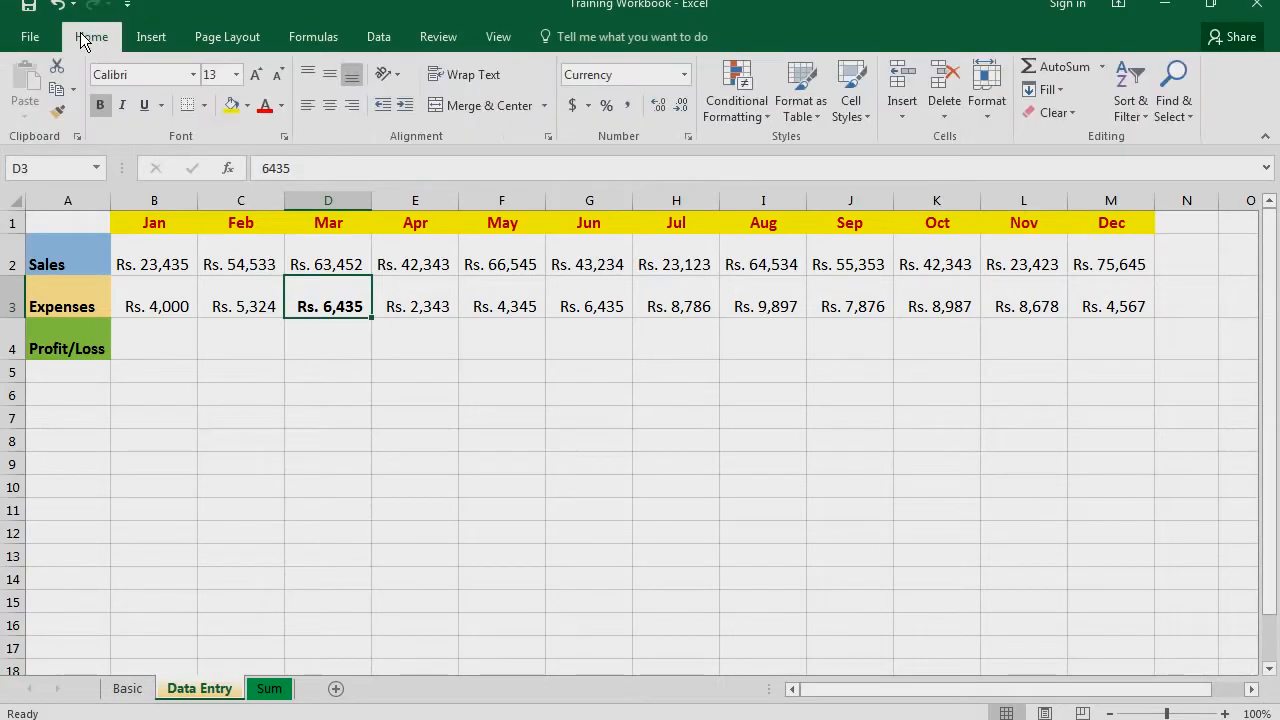
{"action": "left_click", "coordinate": [145, 104]}
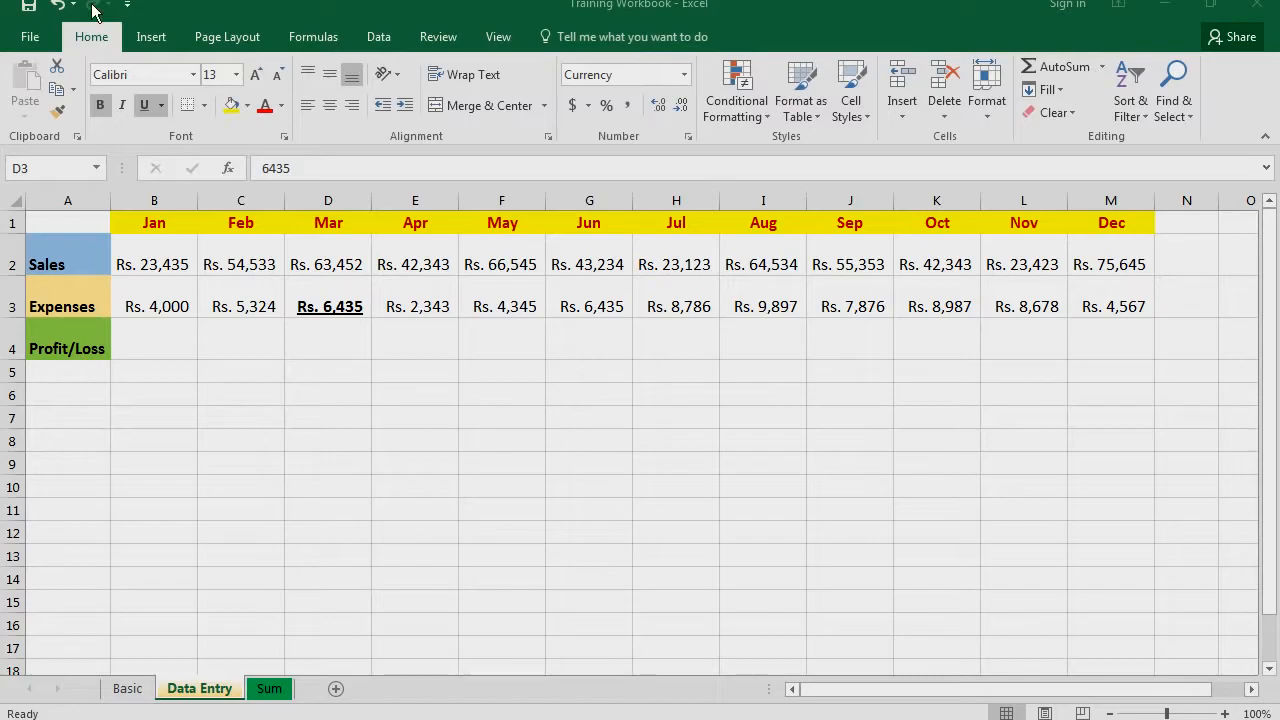
Add the Bold and Underline commands to the Quick Access Toolbar
{"action": "right_click", "coordinate": [102, 100]}
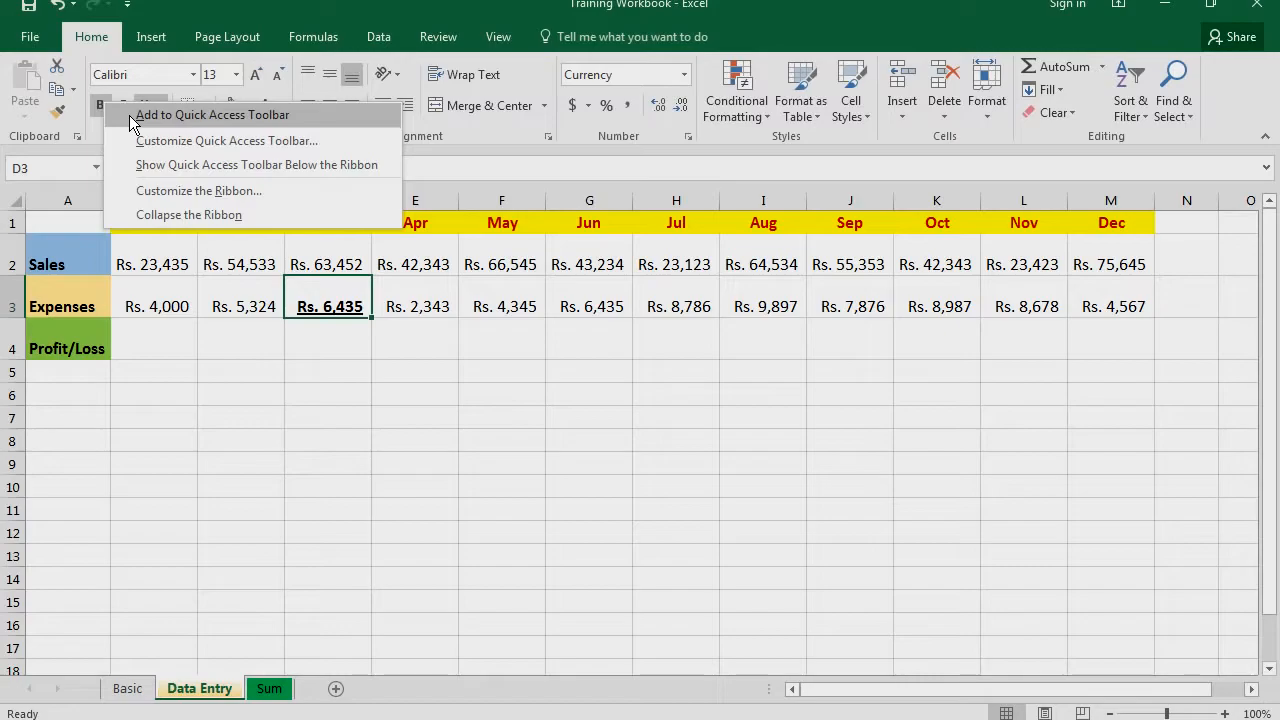
{"action": "left_click", "coordinate": [129, 115]}
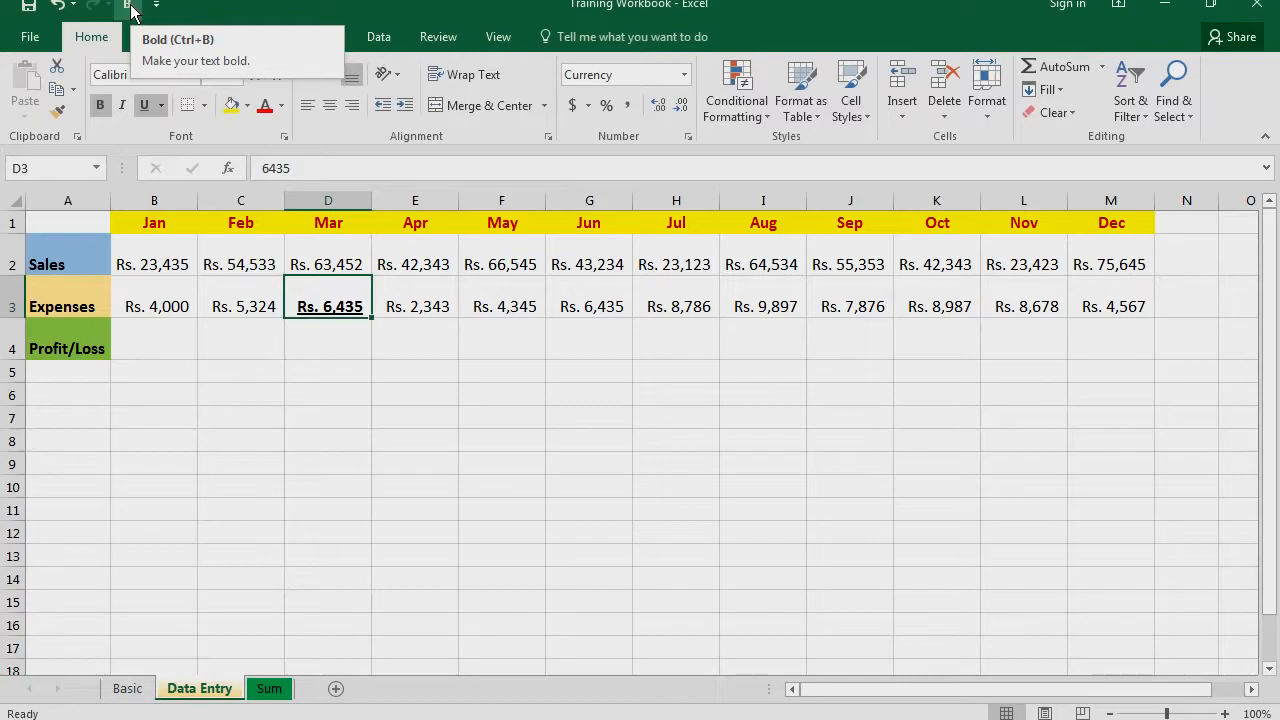
{"action": "right_click", "coordinate": [143, 102]}
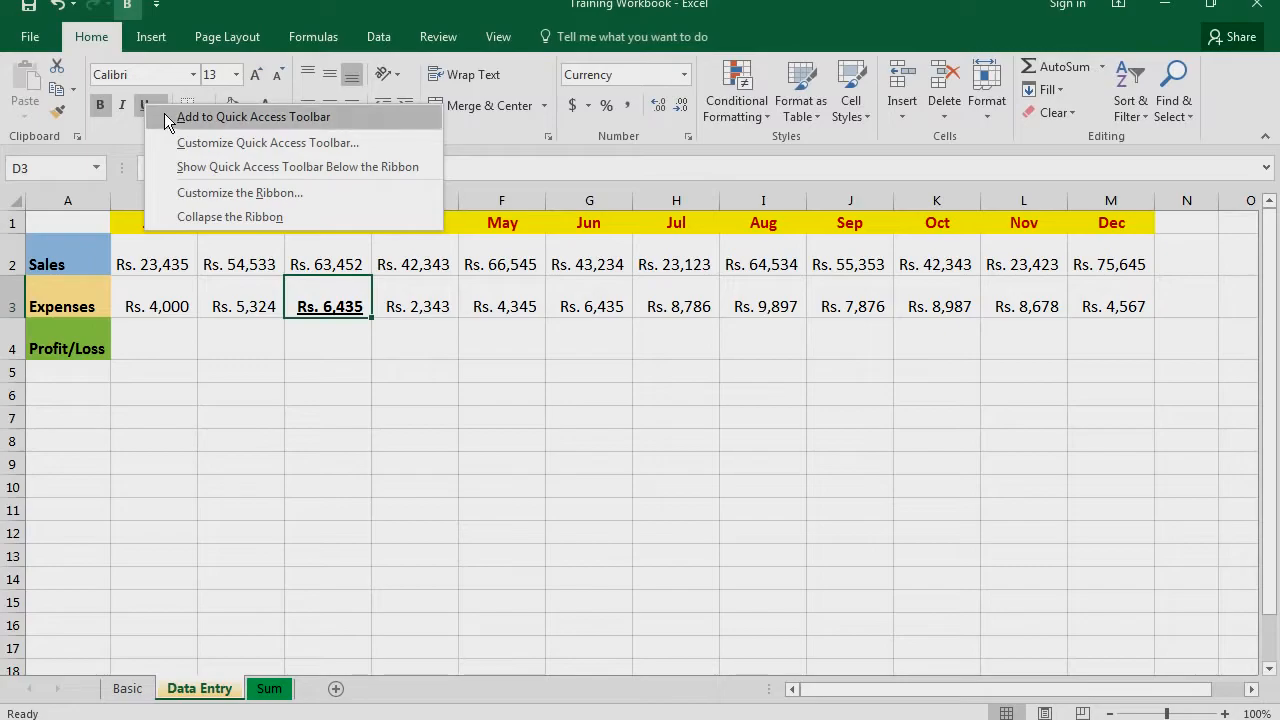
{"action": "left_click", "coordinate": [168, 116]}
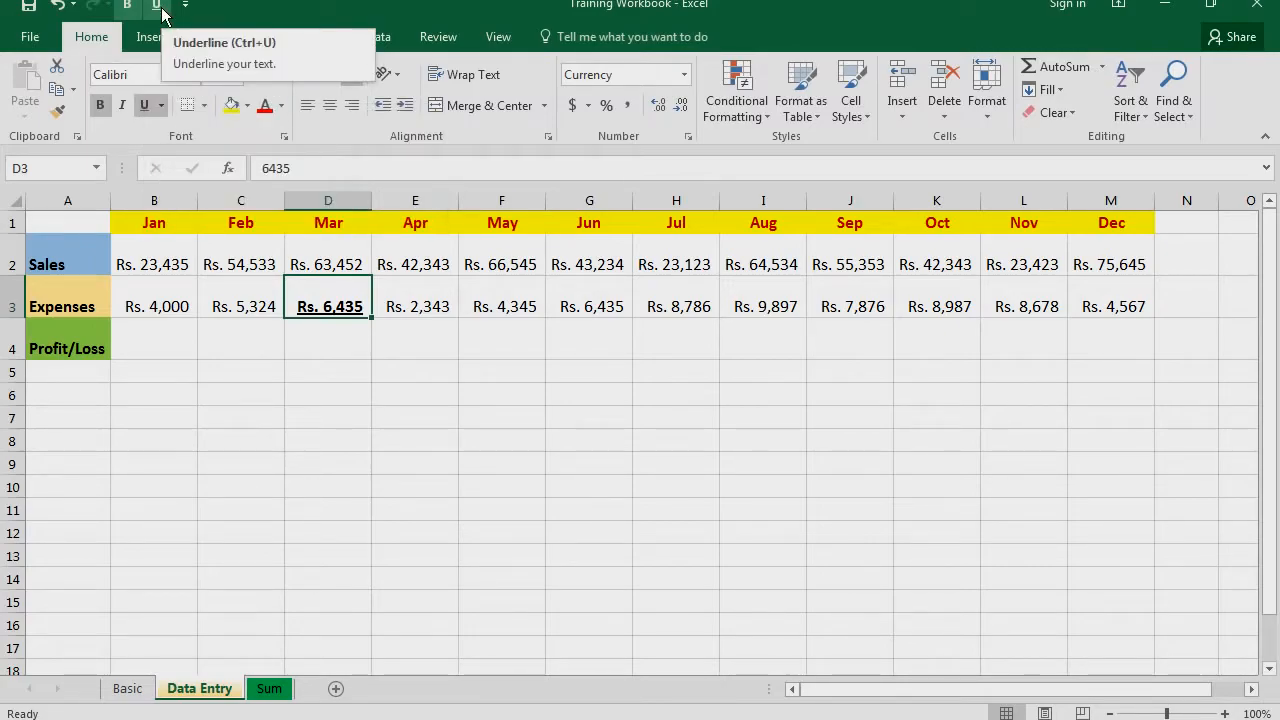
Format the February expenses in cell C3 as bold and underlined using the Quick Access Toolbar commands
{"action": "left_click", "coordinate": [437, 35]}
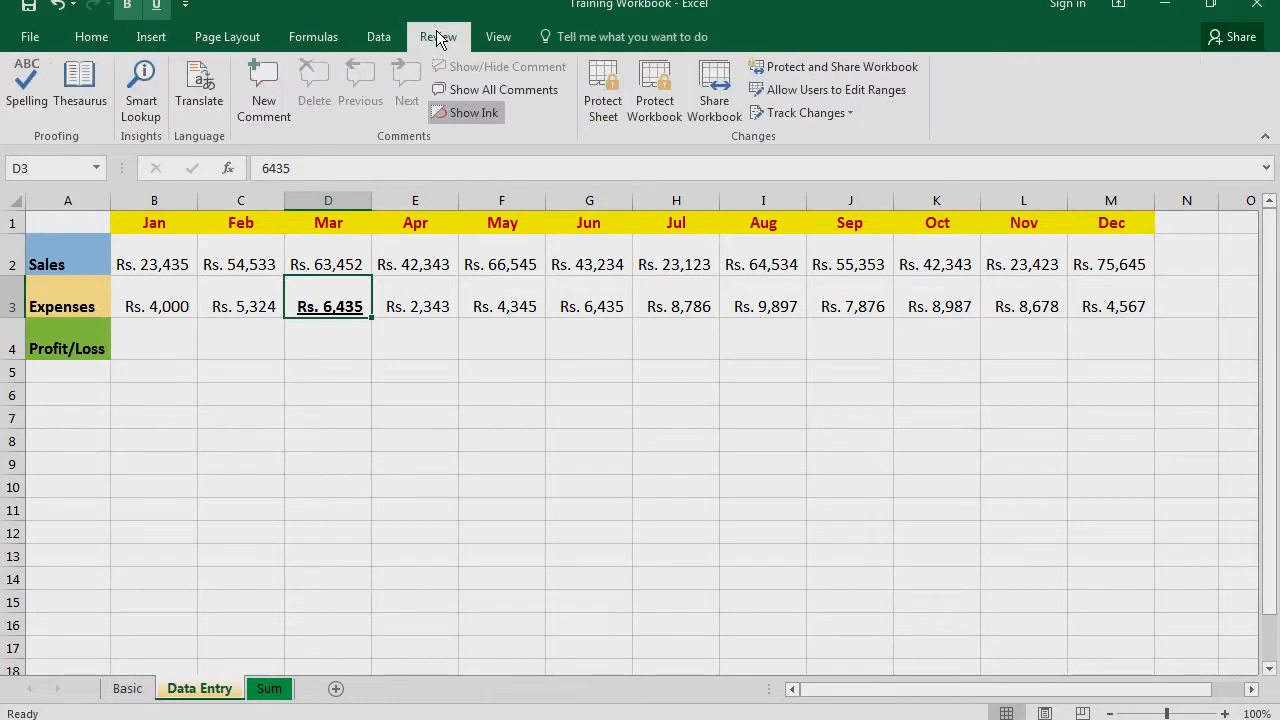
{"action": "left_click", "coordinate": [302, 34]}
{"action": "left_click", "coordinate": [244, 302]}
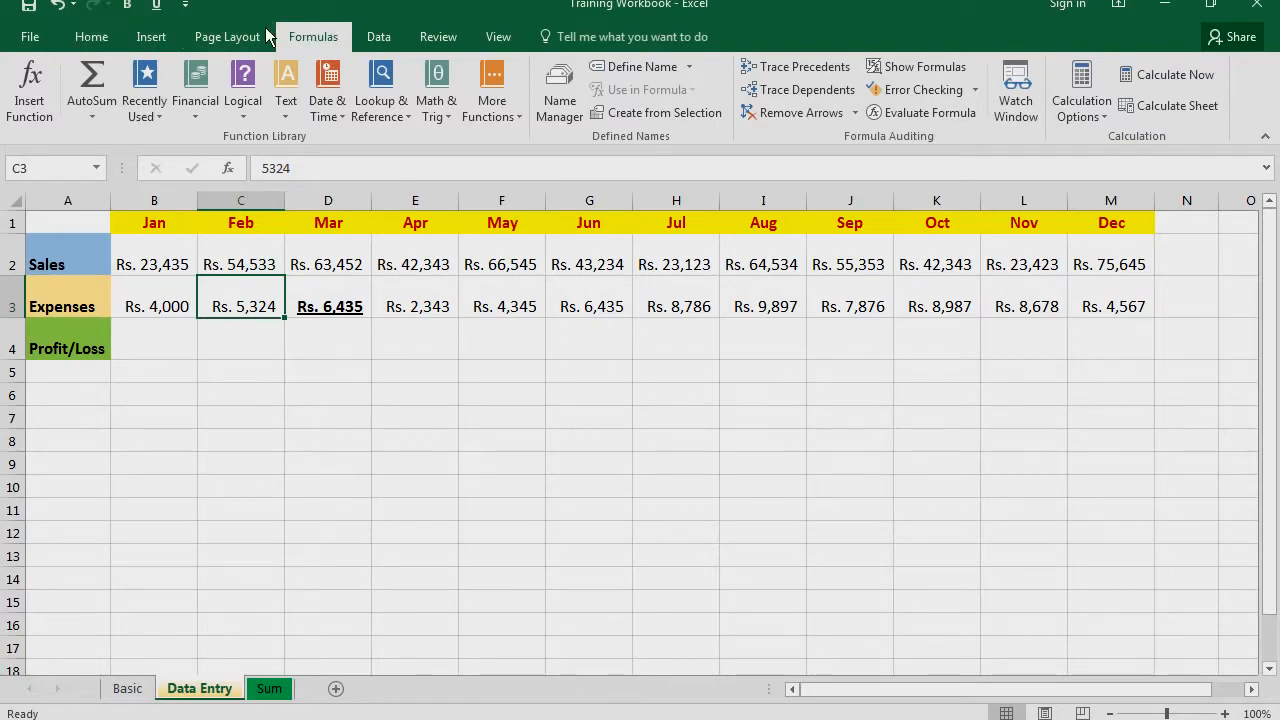
{"action": "left_click", "coordinate": [128, 6]}
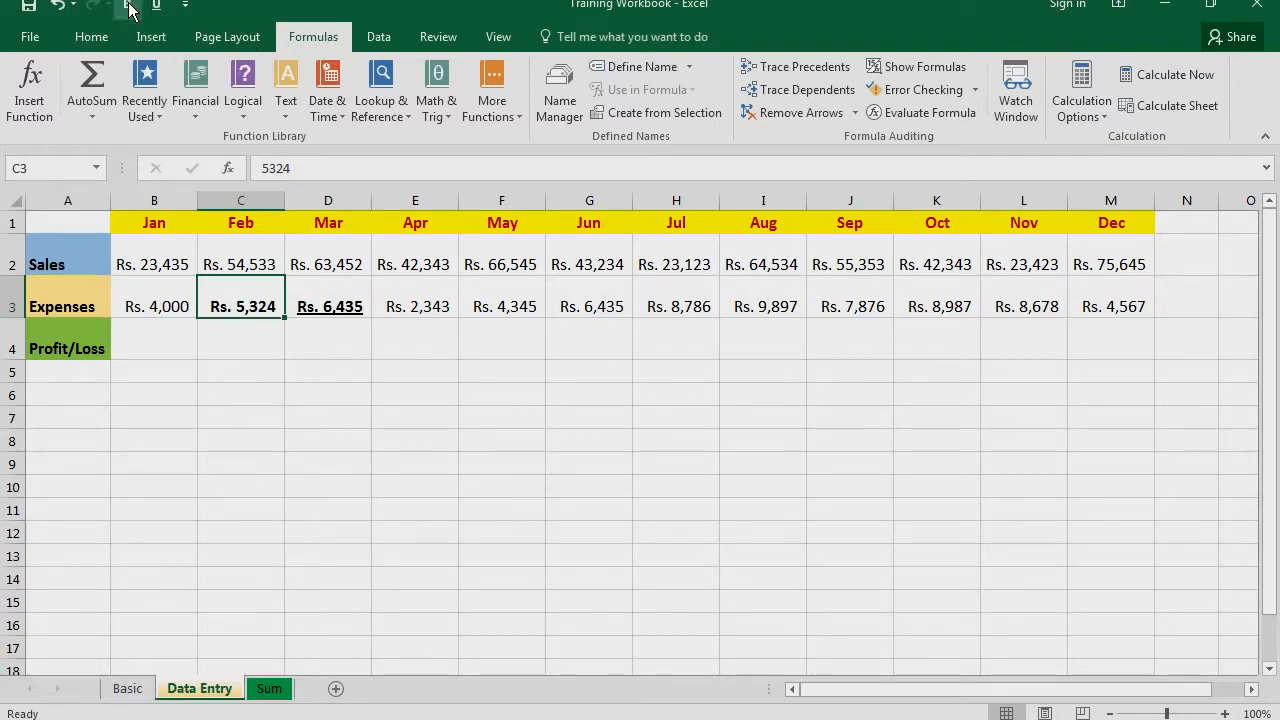
{"action": "left_click", "coordinate": [156, 5]}
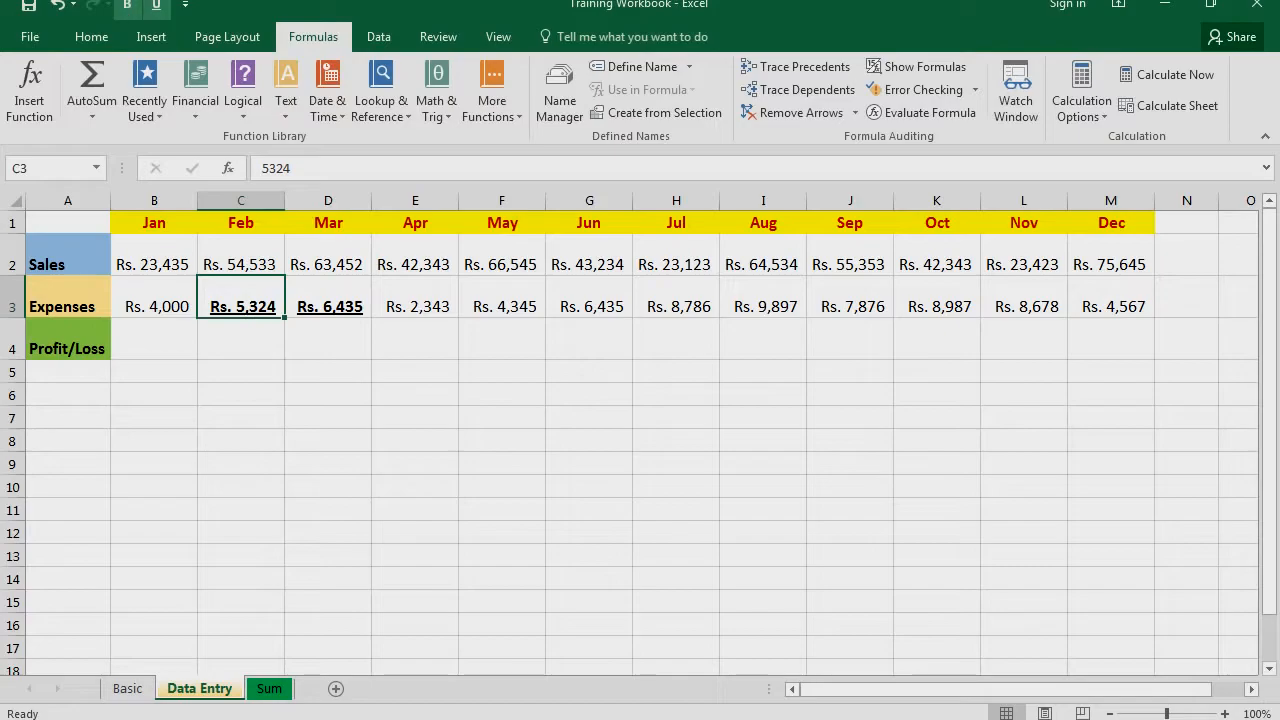
{"action": "left_click", "coordinate": [225, 34]}
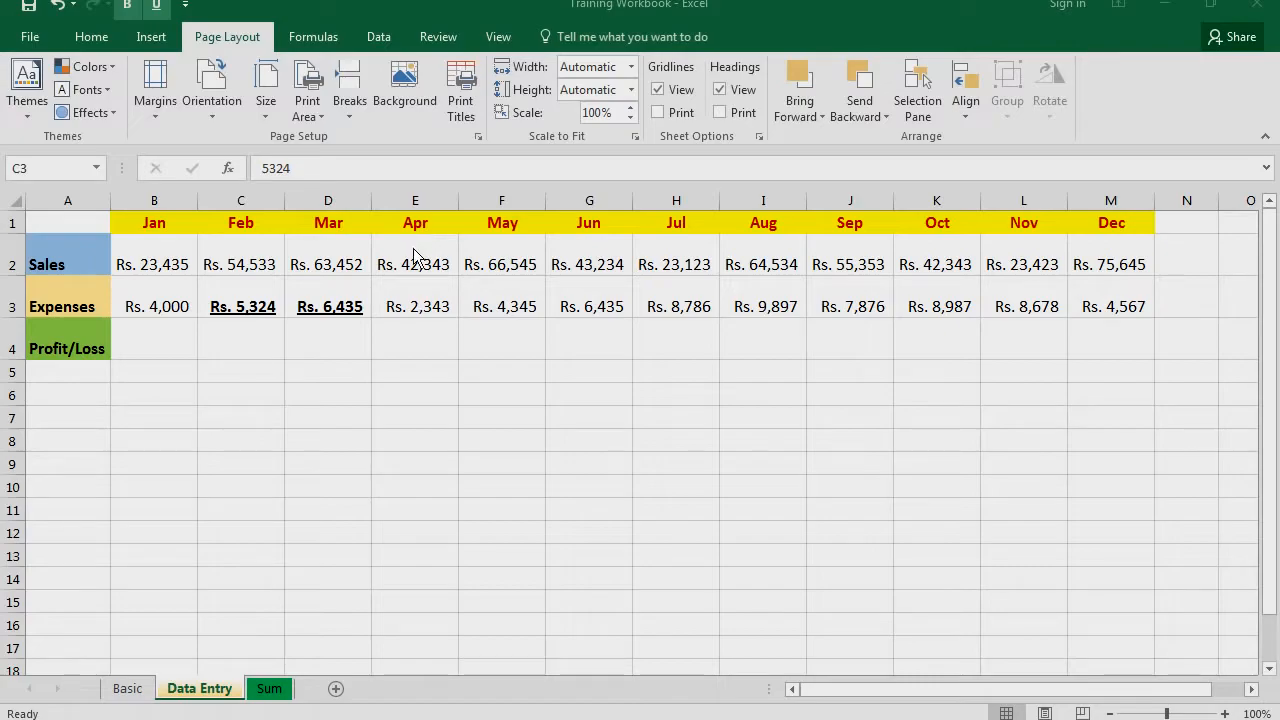
{"action": "left_click", "coordinate": [324, 35]}
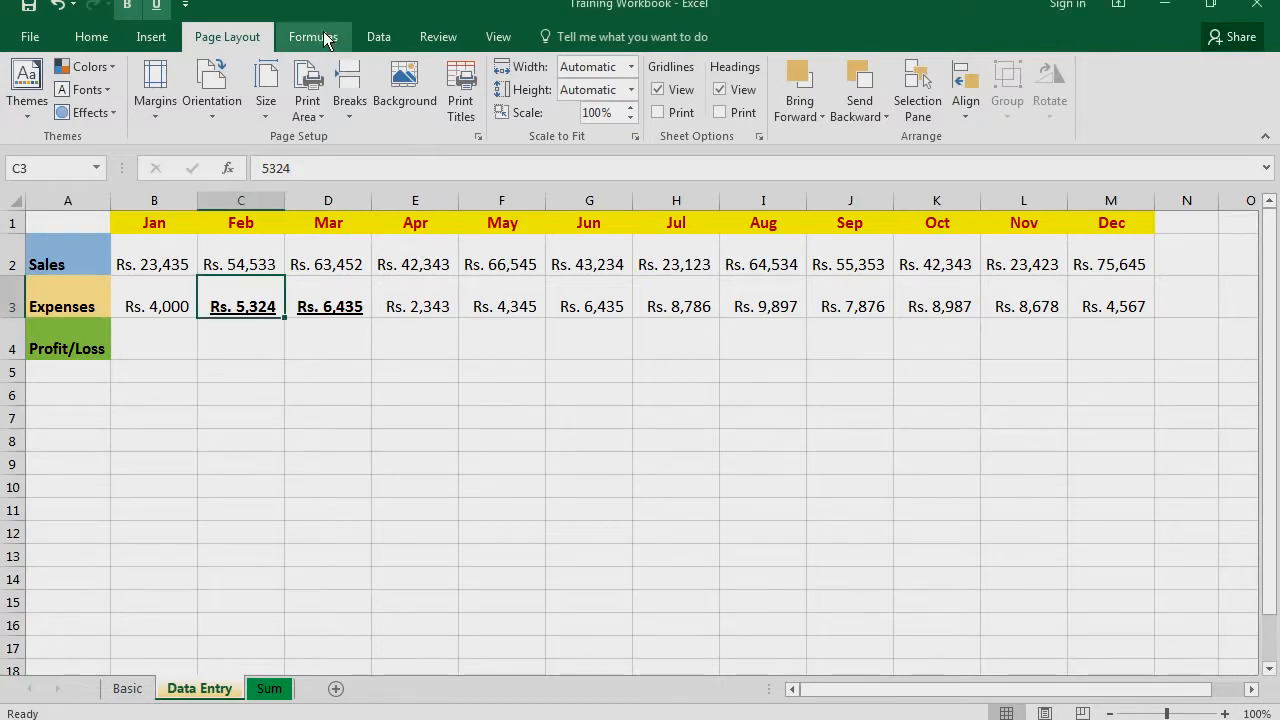
{"action": "left_click", "coordinate": [324, 37]}
{"action": "right_click", "coordinate": [323, 78]}
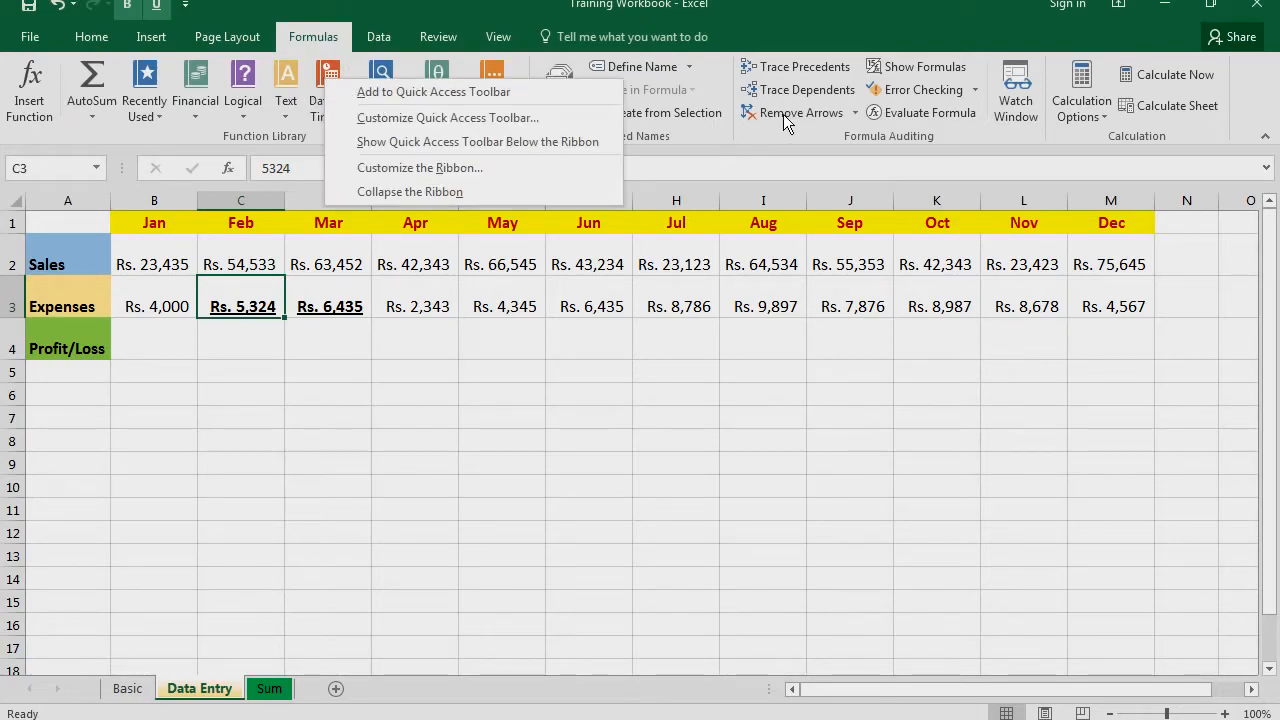
{"action": "right_click", "coordinate": [796, 67]}
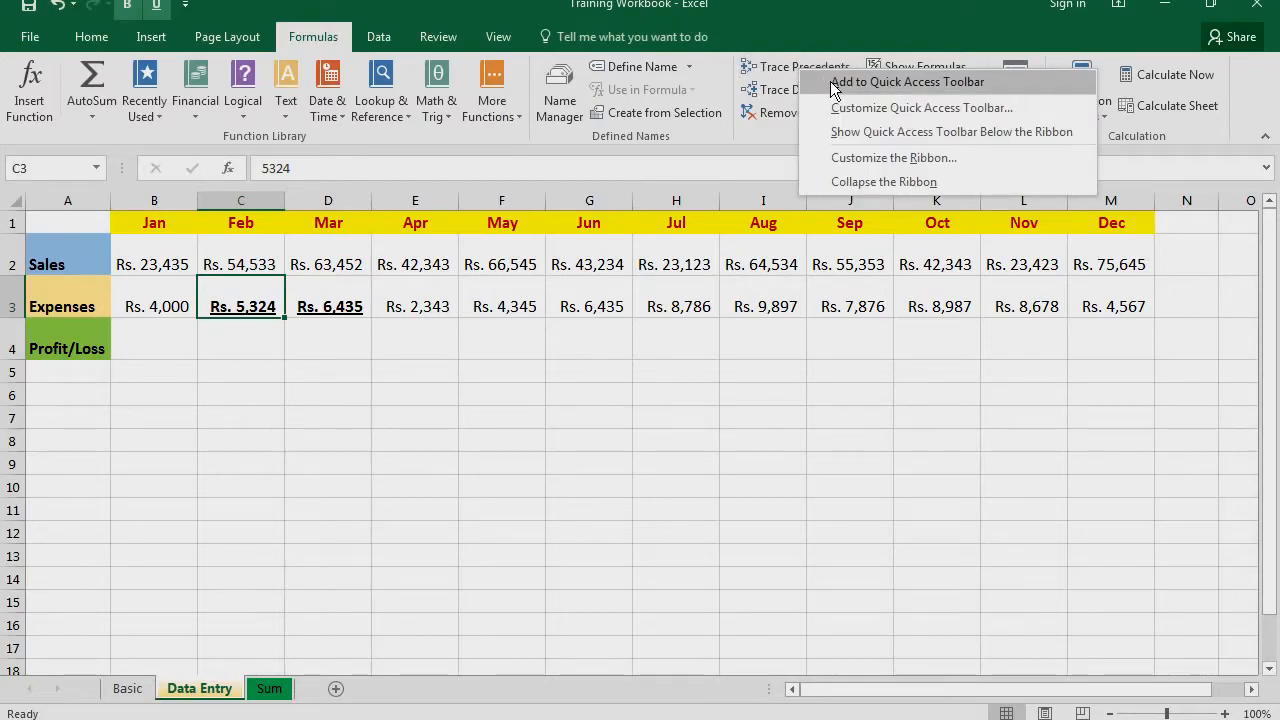
{"action": "left_click", "coordinate": [786, 28]}
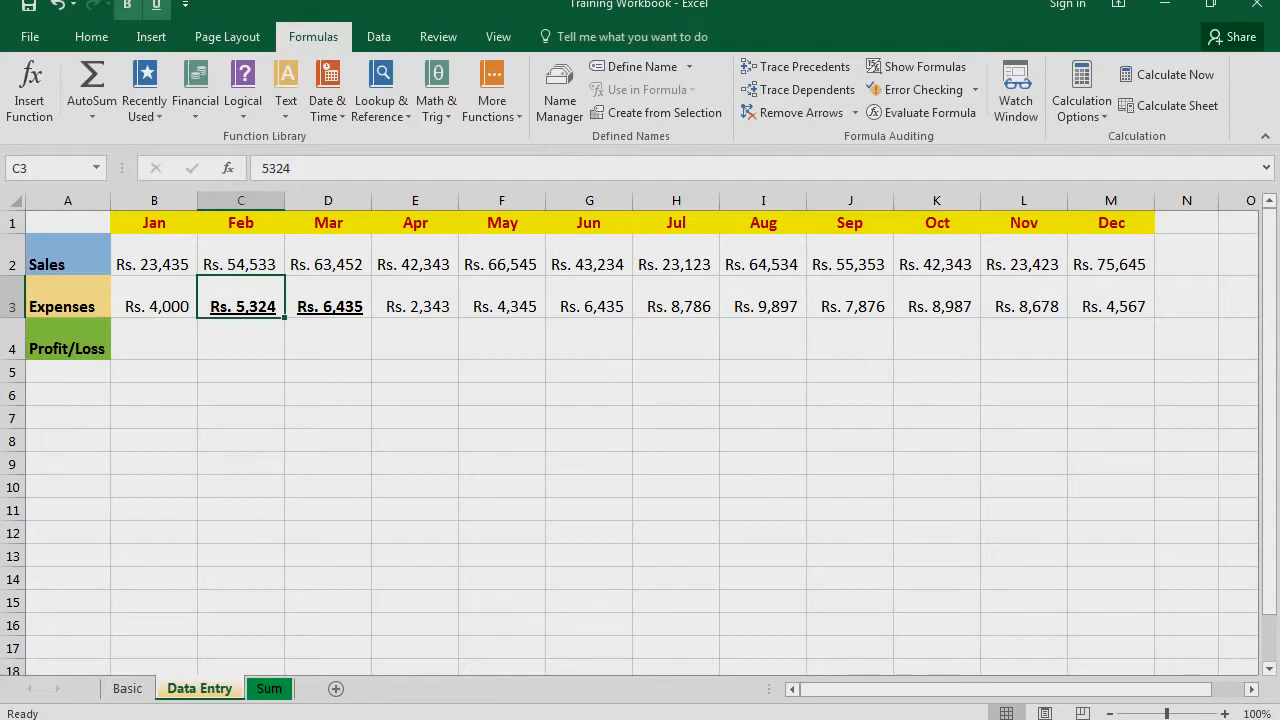
{"action": "left_click", "coordinate": [462, 719]}
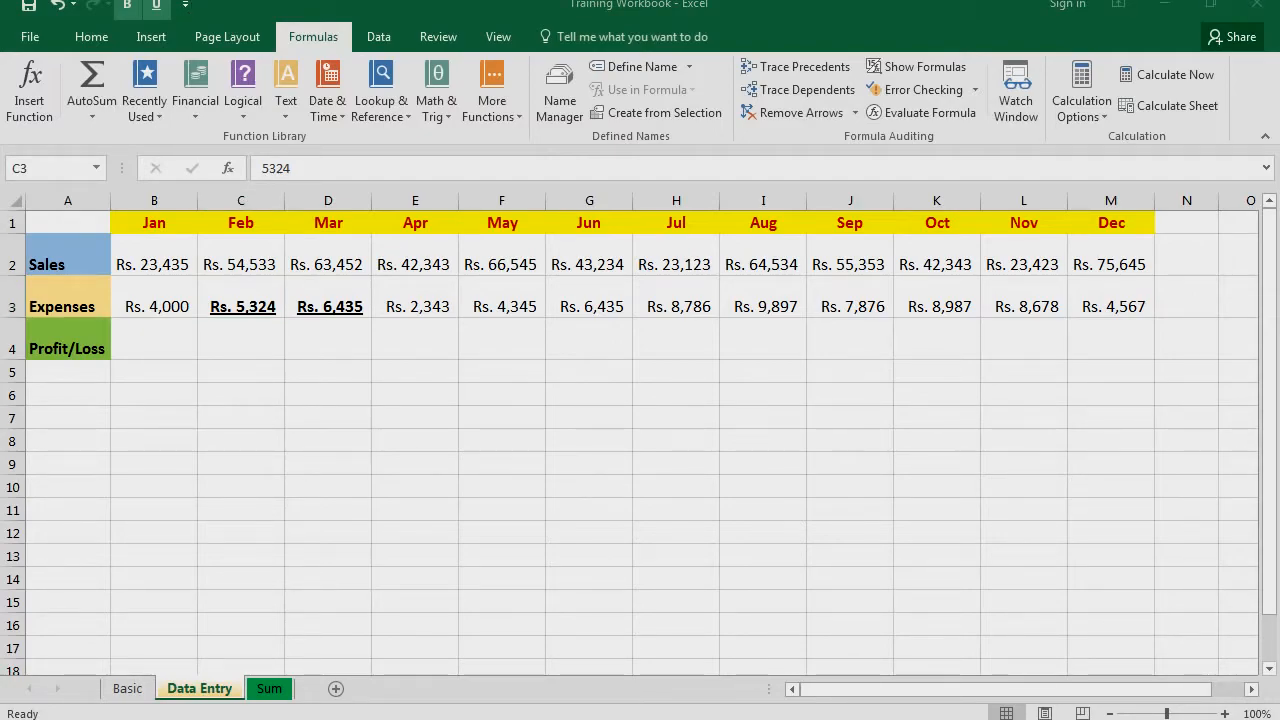
Add the Fill Color command from the popular commands to the Quick Access Toolbar
{"action": "left_click", "coordinate": [187, 10]}
{"action": "left_click", "coordinate": [187, 10]}
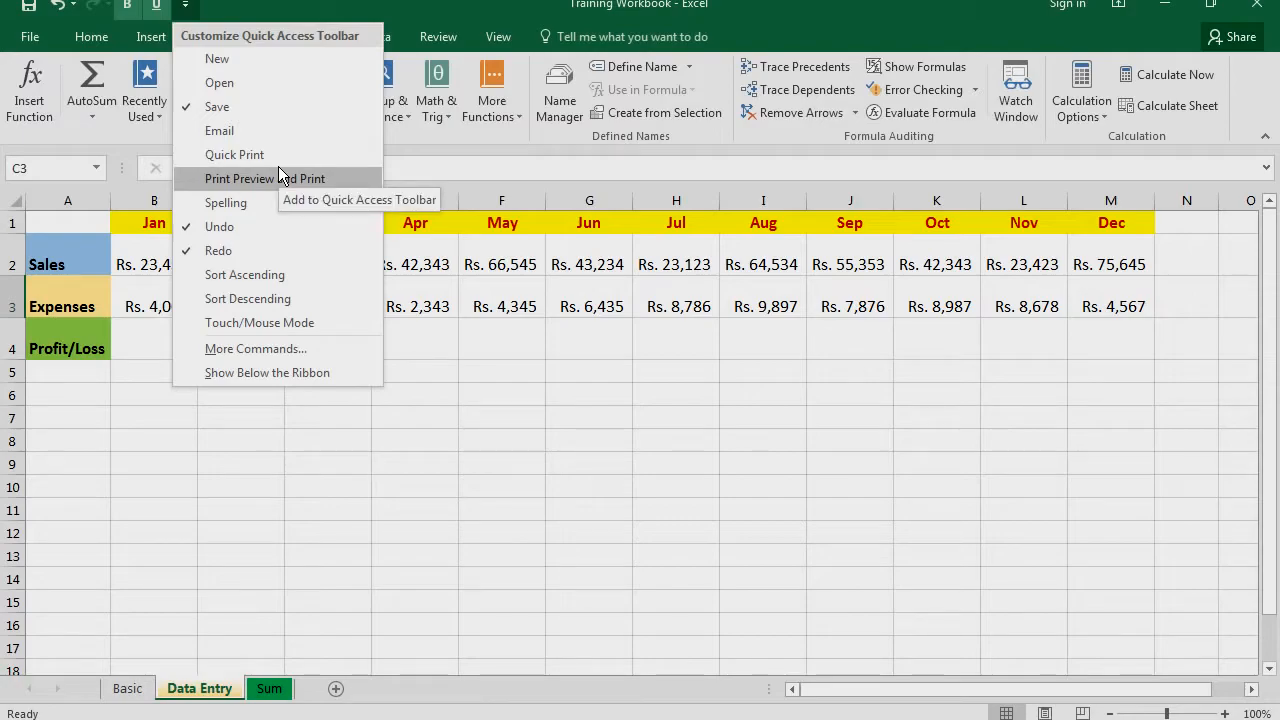
{"action": "left_click", "coordinate": [256, 349]}
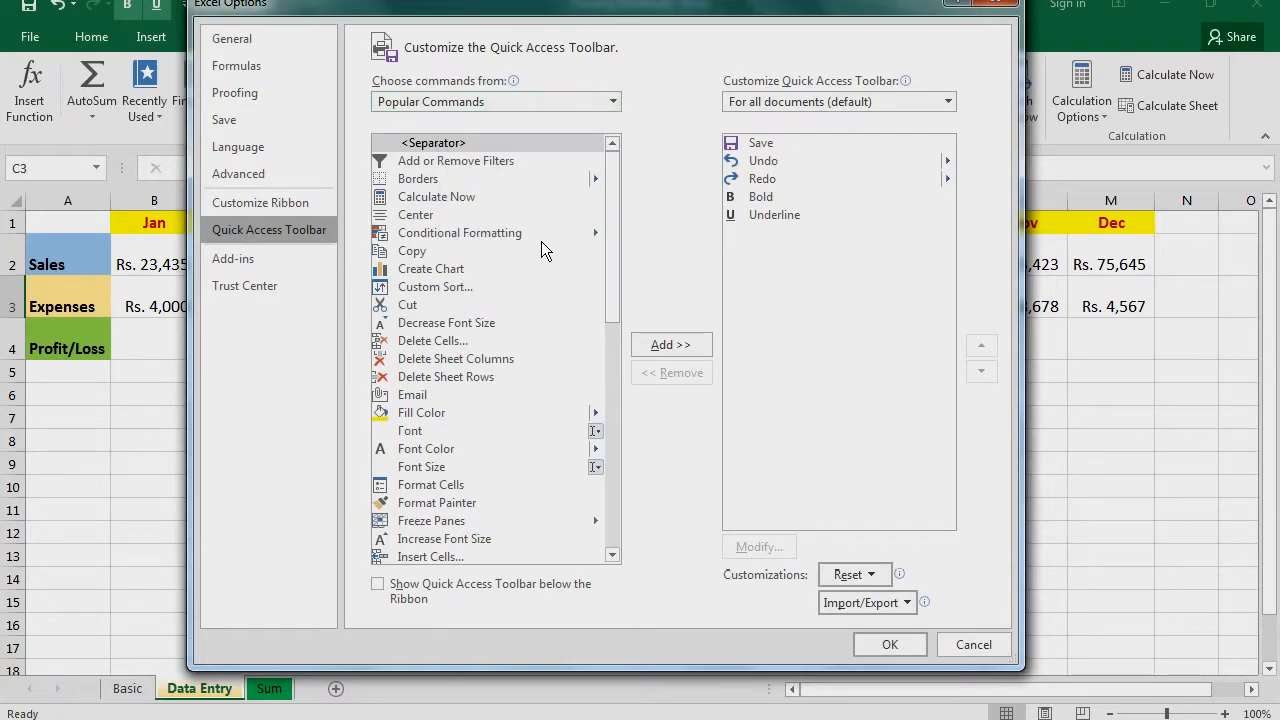
{"action": "scroll", "coordinate": [541, 241], "scroll_direction": "down", "scroll_amount": 10}
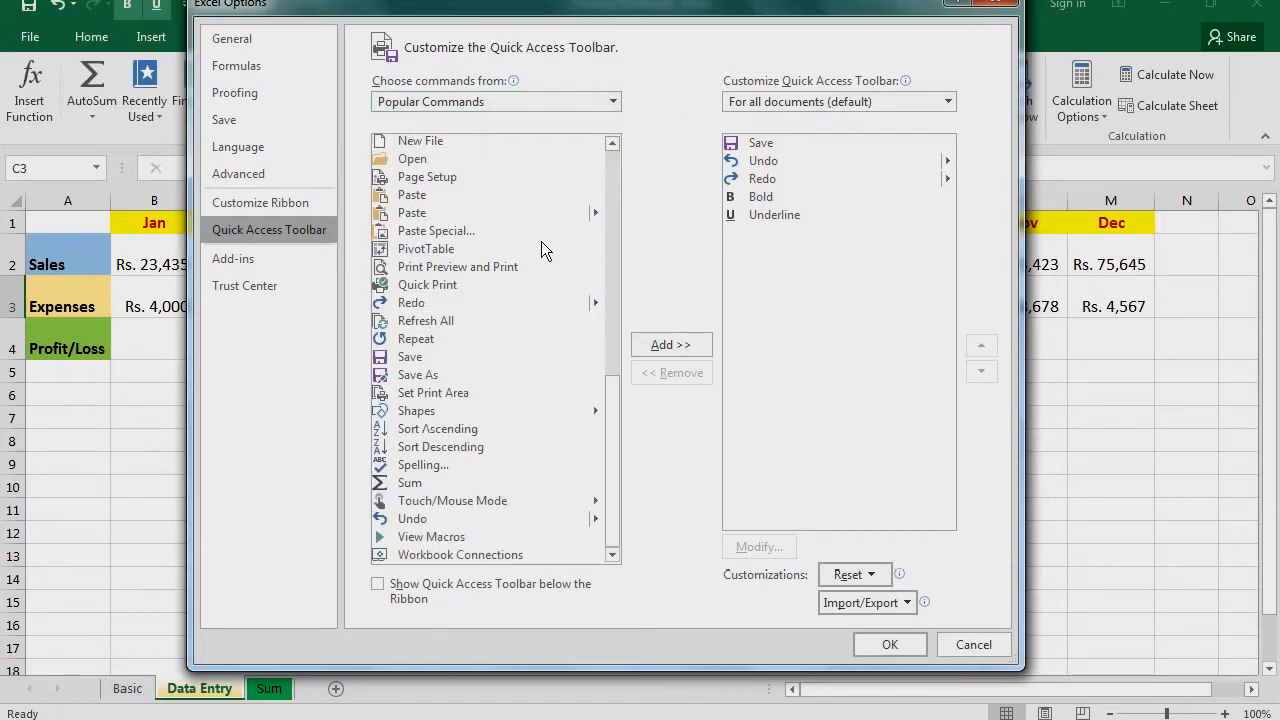
{"action": "scroll", "coordinate": [541, 241], "scroll_direction": "up", "scroll_amount": 7}
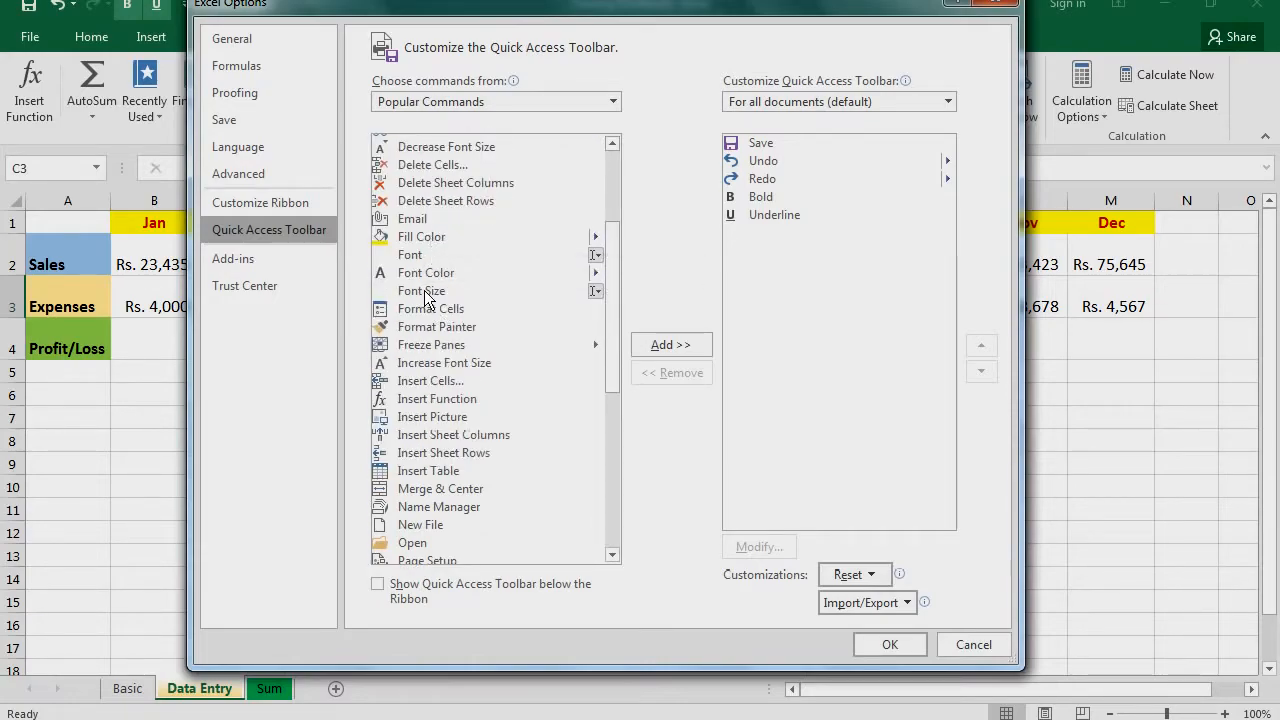
{"action": "left_click", "coordinate": [424, 237]}
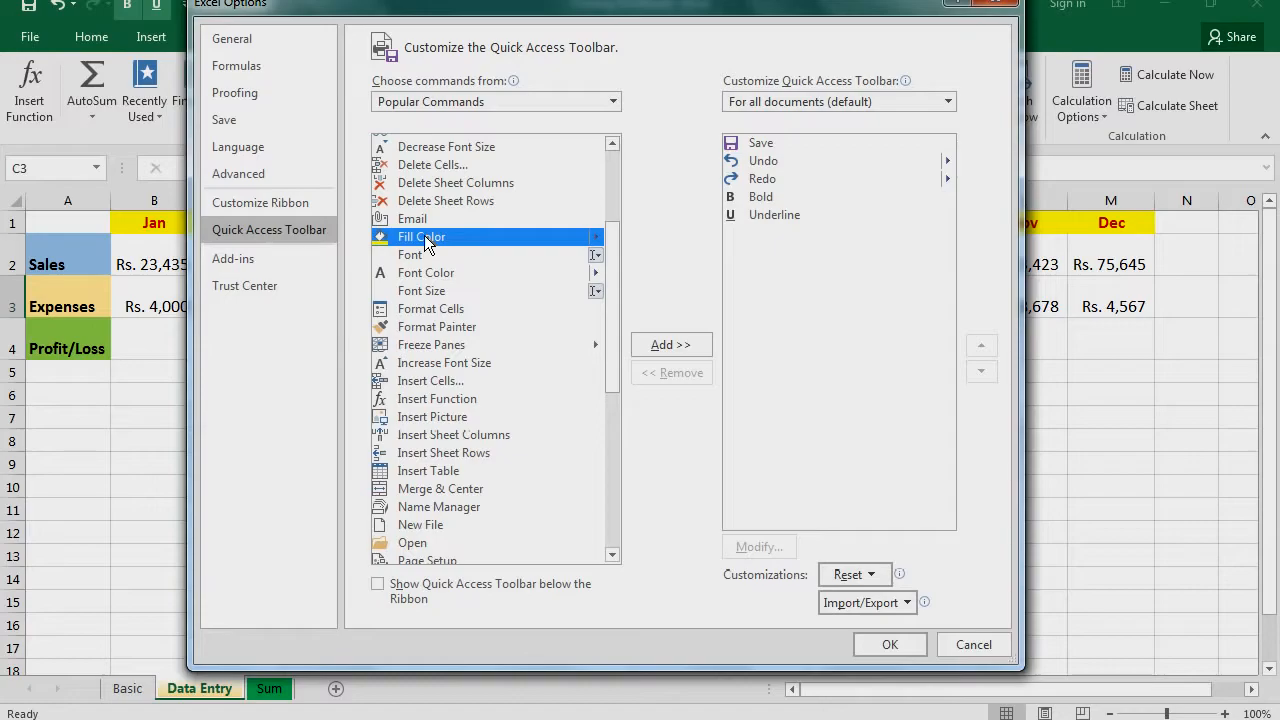
{"action": "left_click", "coordinate": [677, 344]}
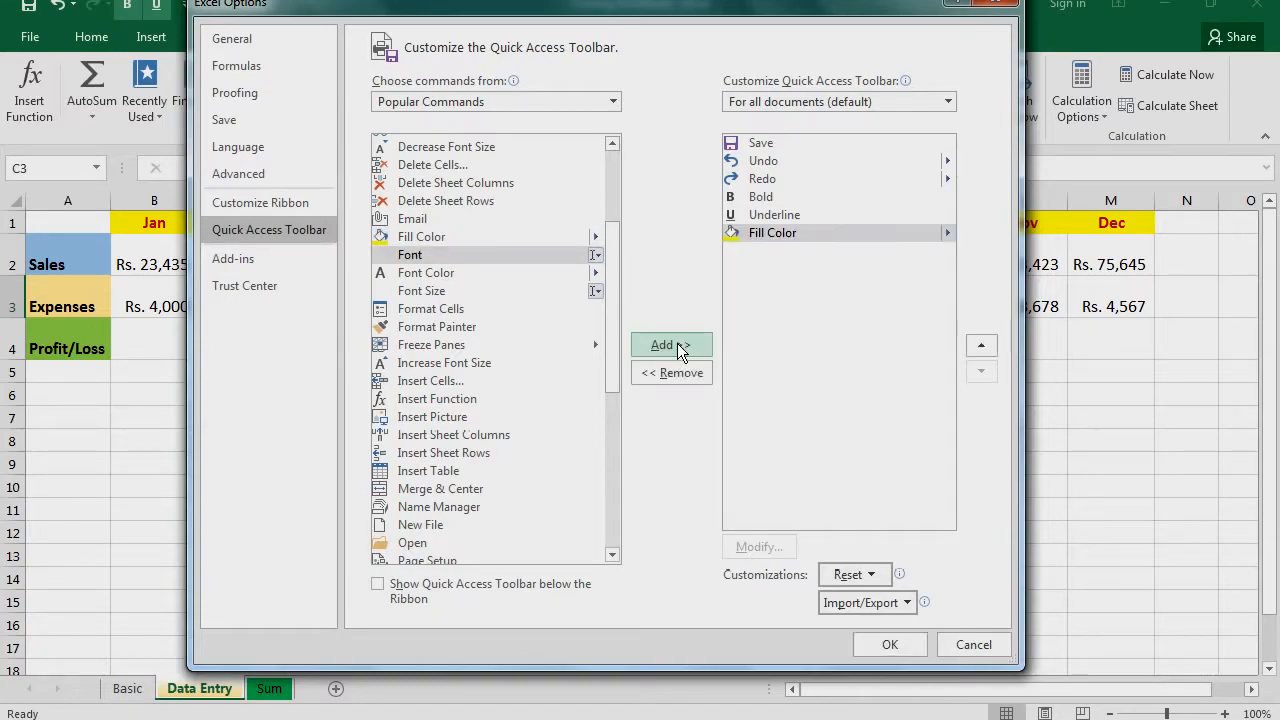
{"action": "left_click", "coordinate": [890, 645]}
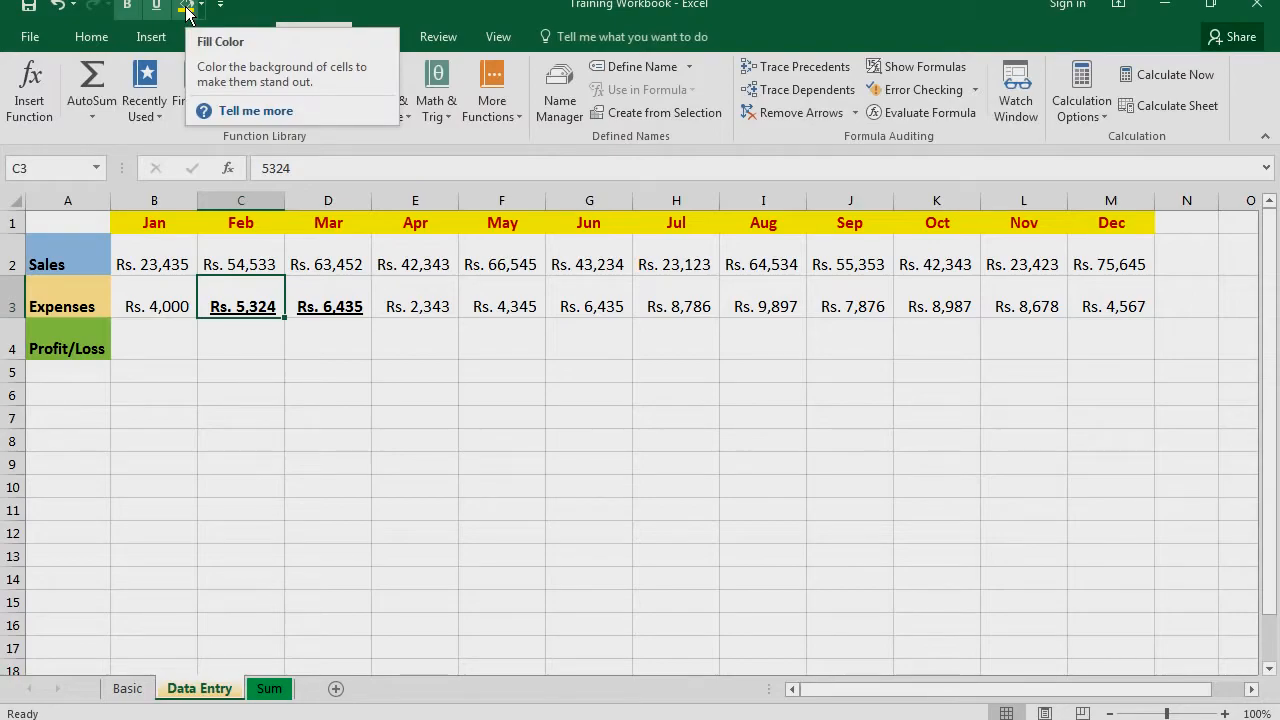
Add the Add a Chart command from the list of all commands to the Quick Access Toolbar
{"action": "left_click", "coordinate": [220, 4]}
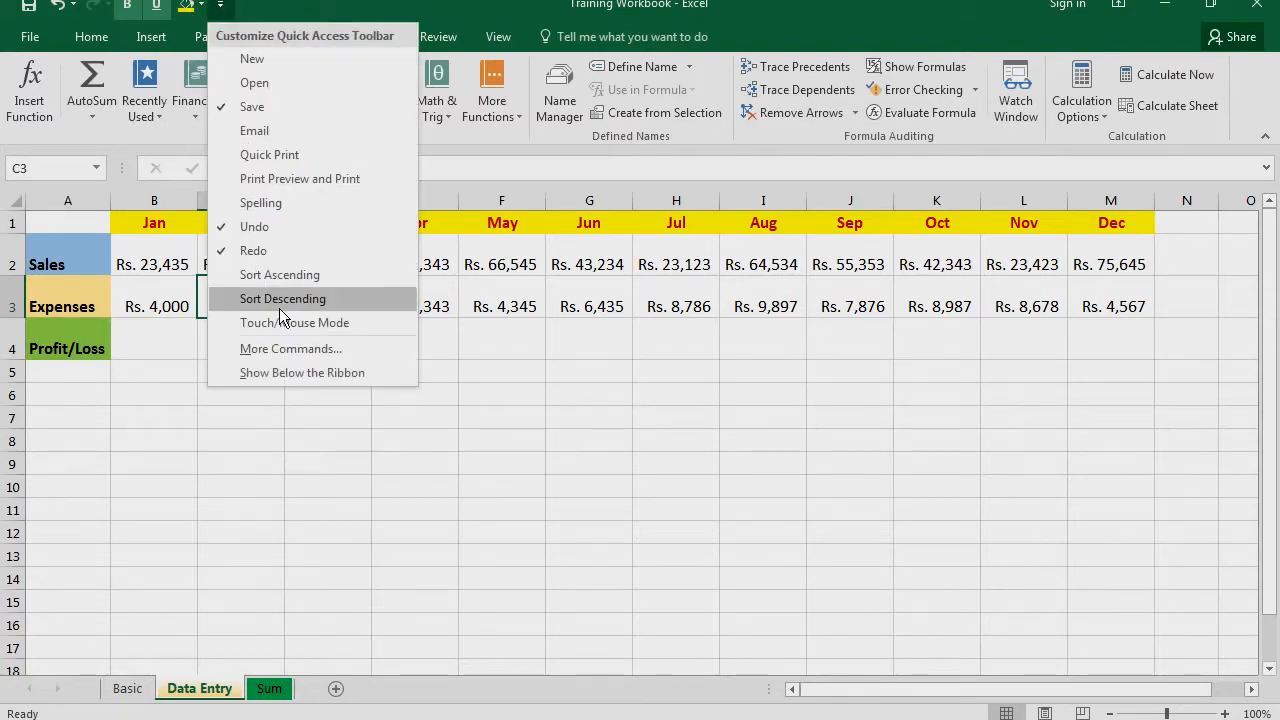
{"action": "left_click", "coordinate": [312, 349]}
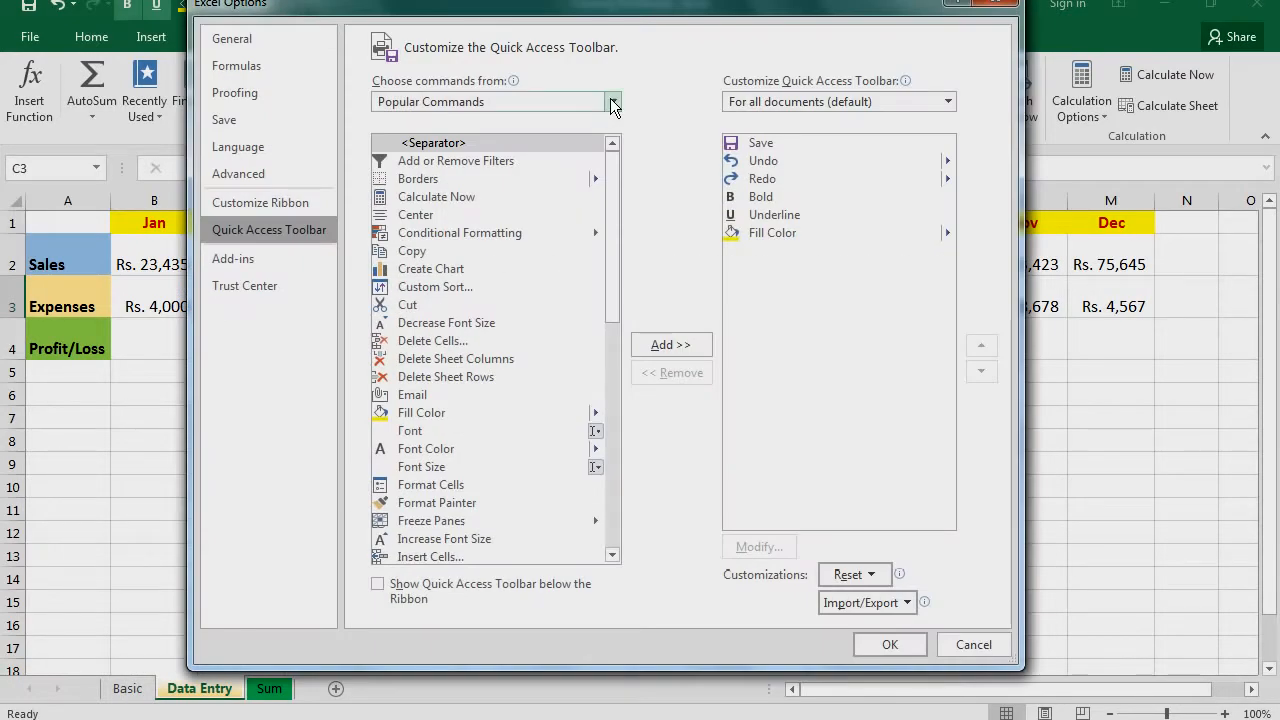
{"action": "left_click", "coordinate": [611, 101]}
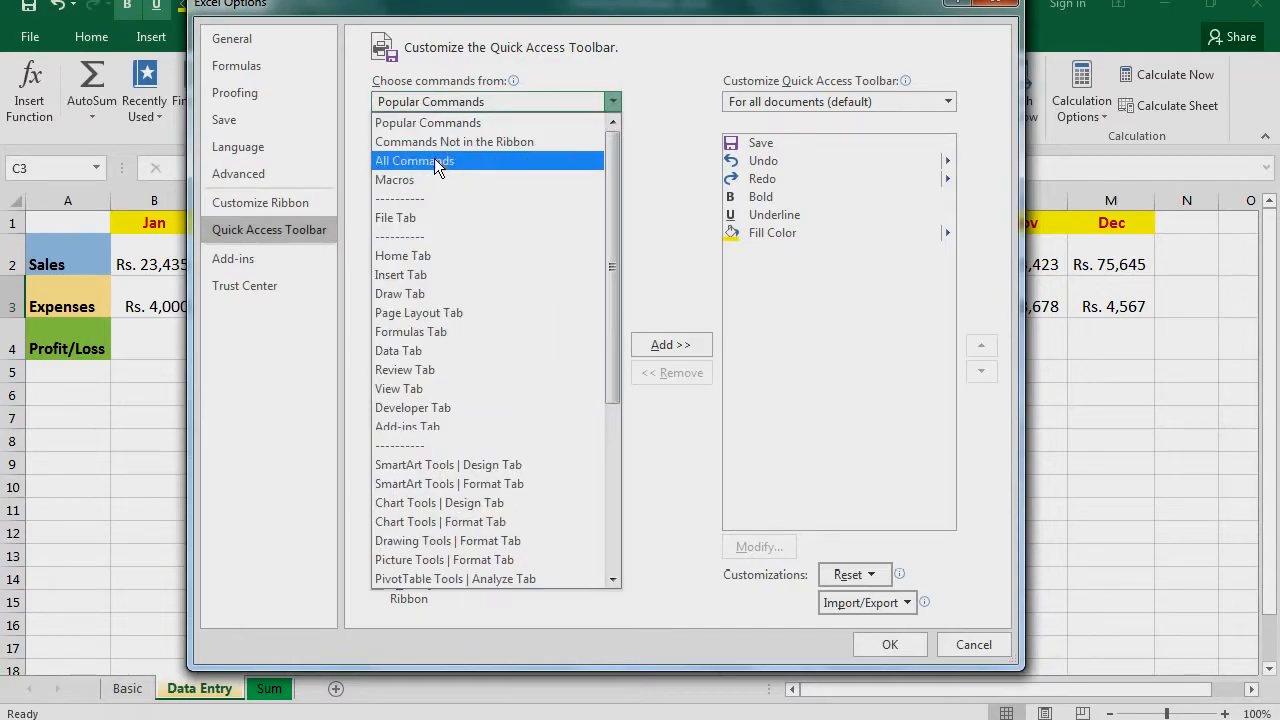
{"action": "left_click", "coordinate": [434, 160]}
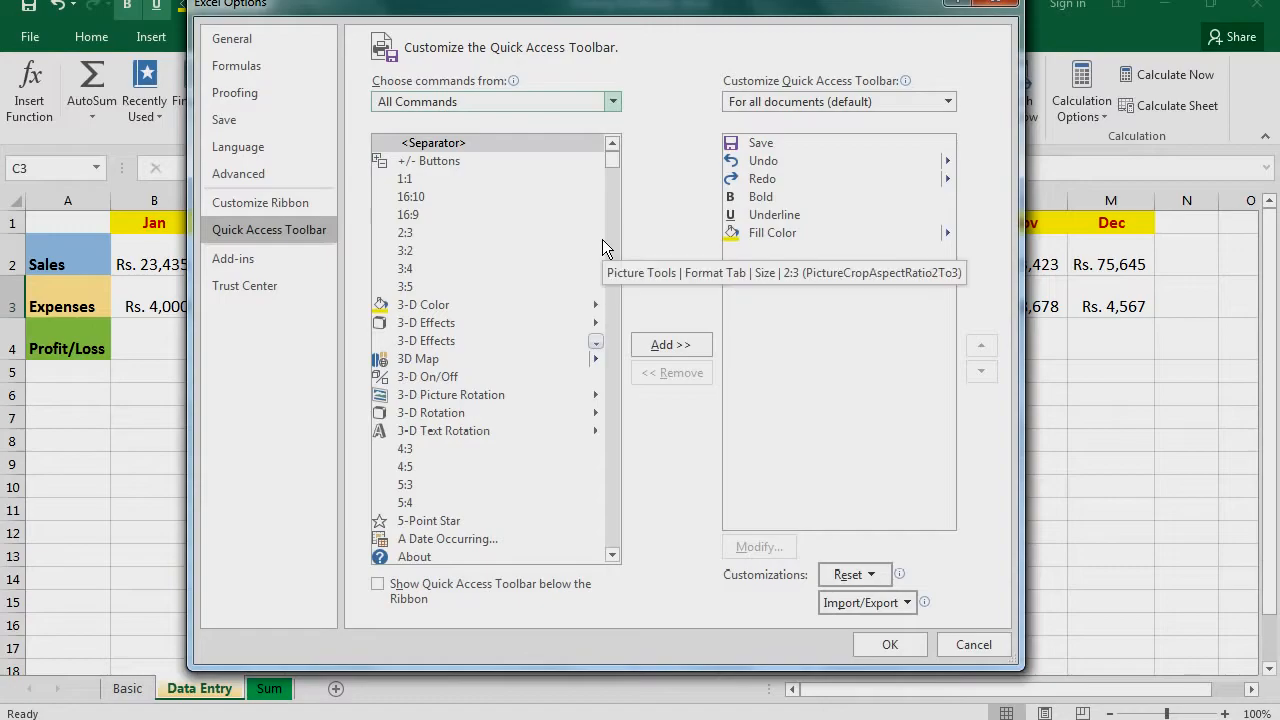
{"action": "scroll", "coordinate": [602, 239], "scroll_direction": "down", "scroll_amount": 4}
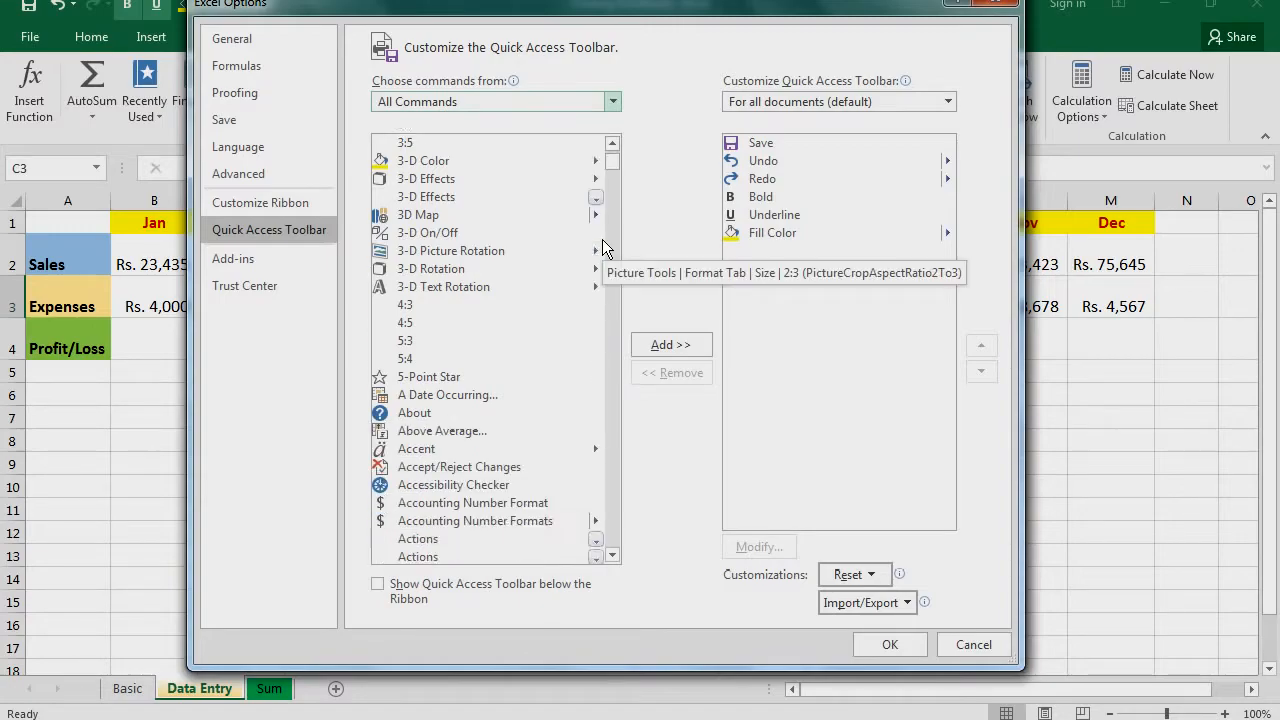
{"action": "scroll", "coordinate": [602, 239], "scroll_direction": "down", "scroll_amount": 1}
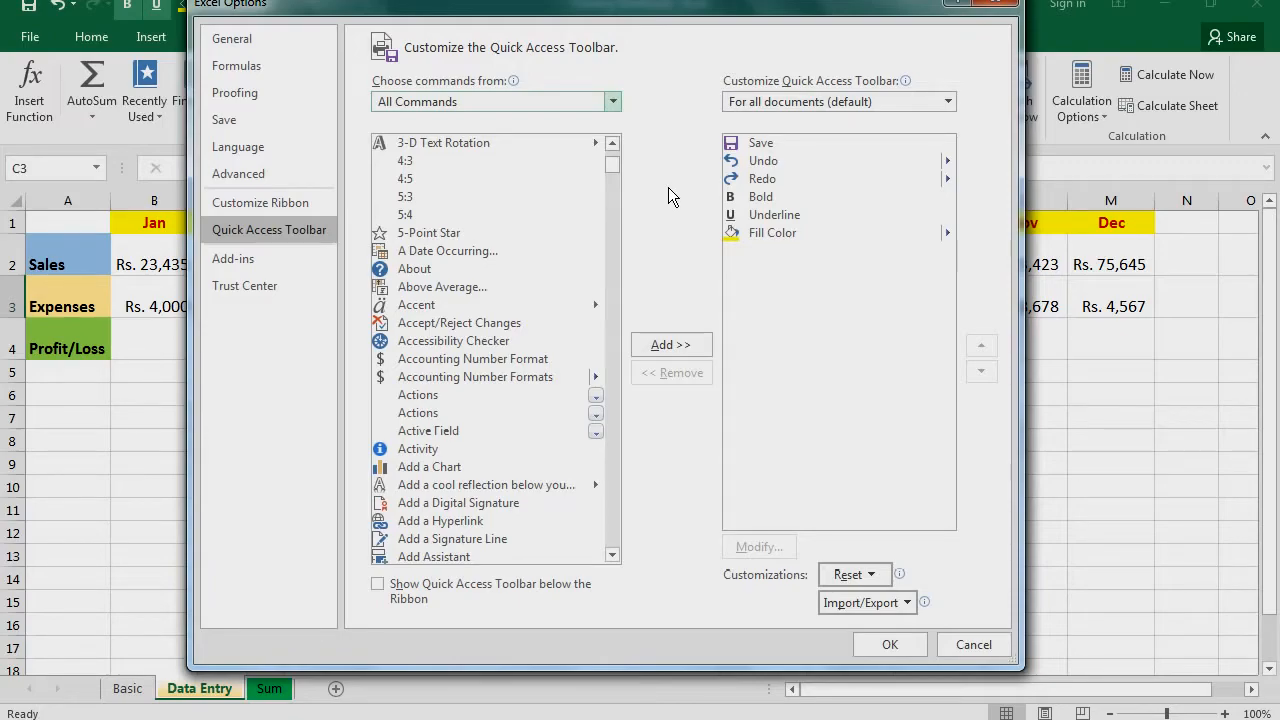
{"action": "left_click", "coordinate": [437, 467]}
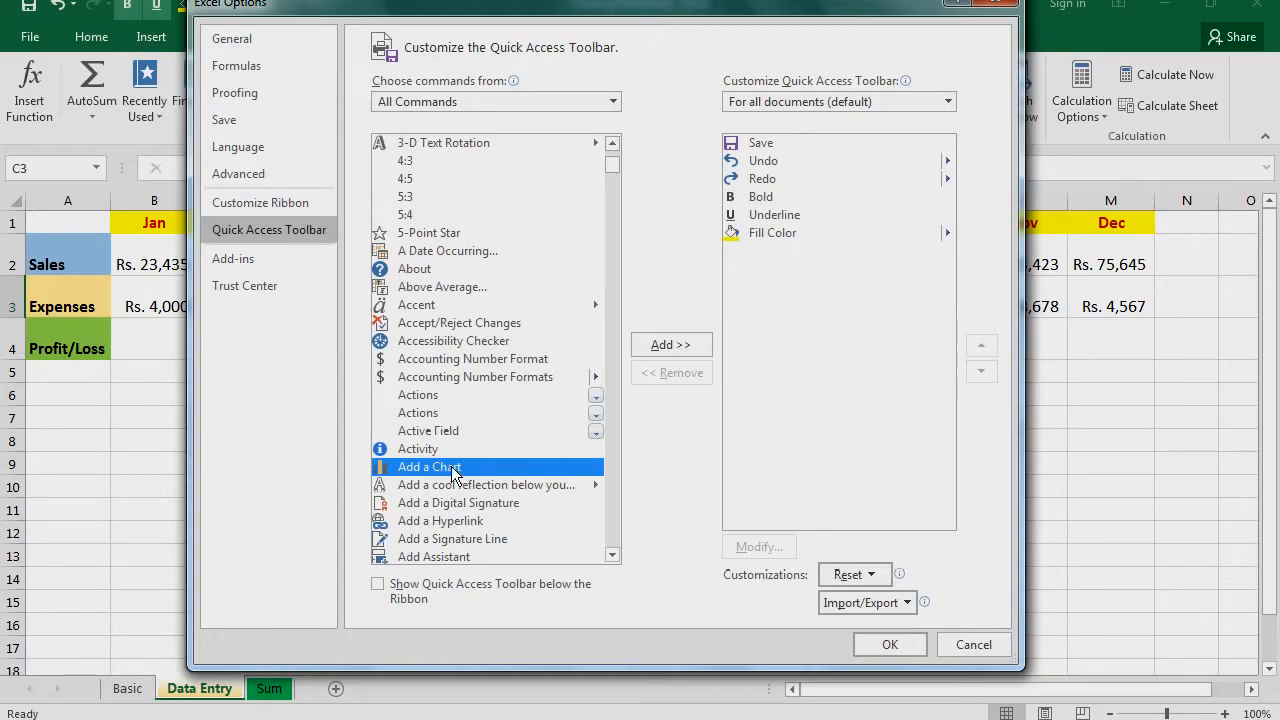
{"action": "left_click", "coordinate": [685, 345]}
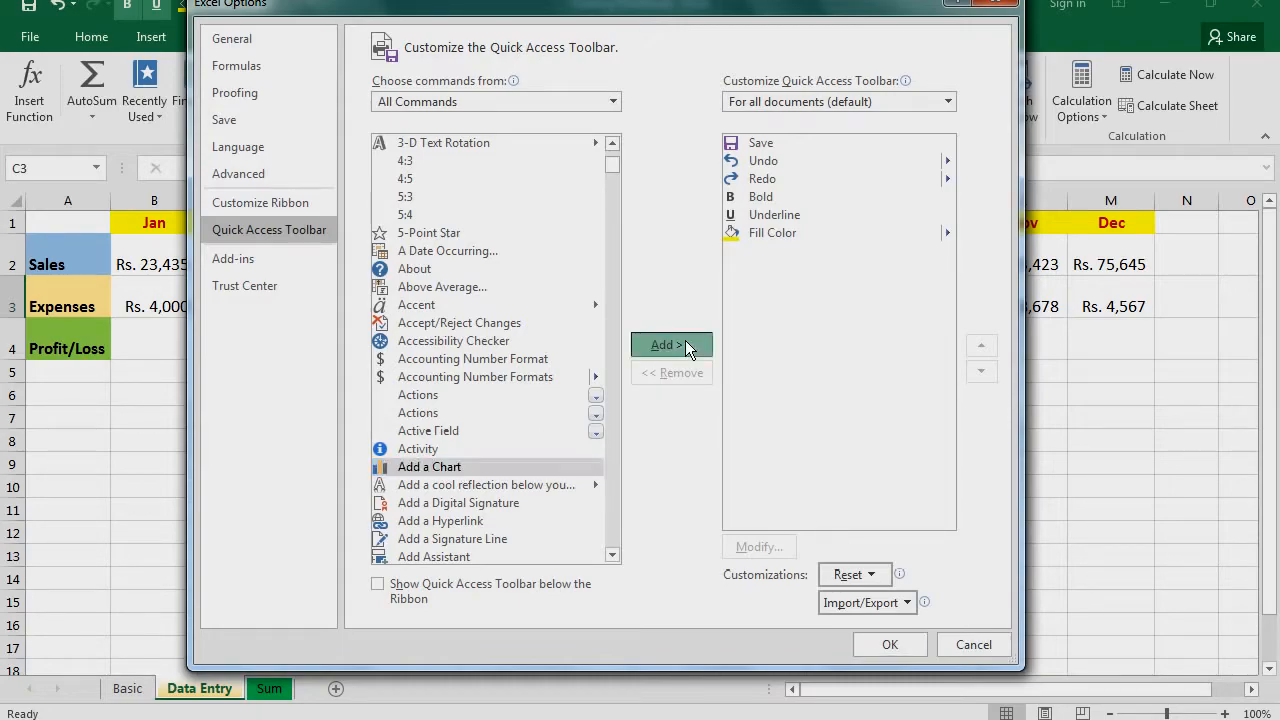
{"action": "left_click", "coordinate": [891, 639]}
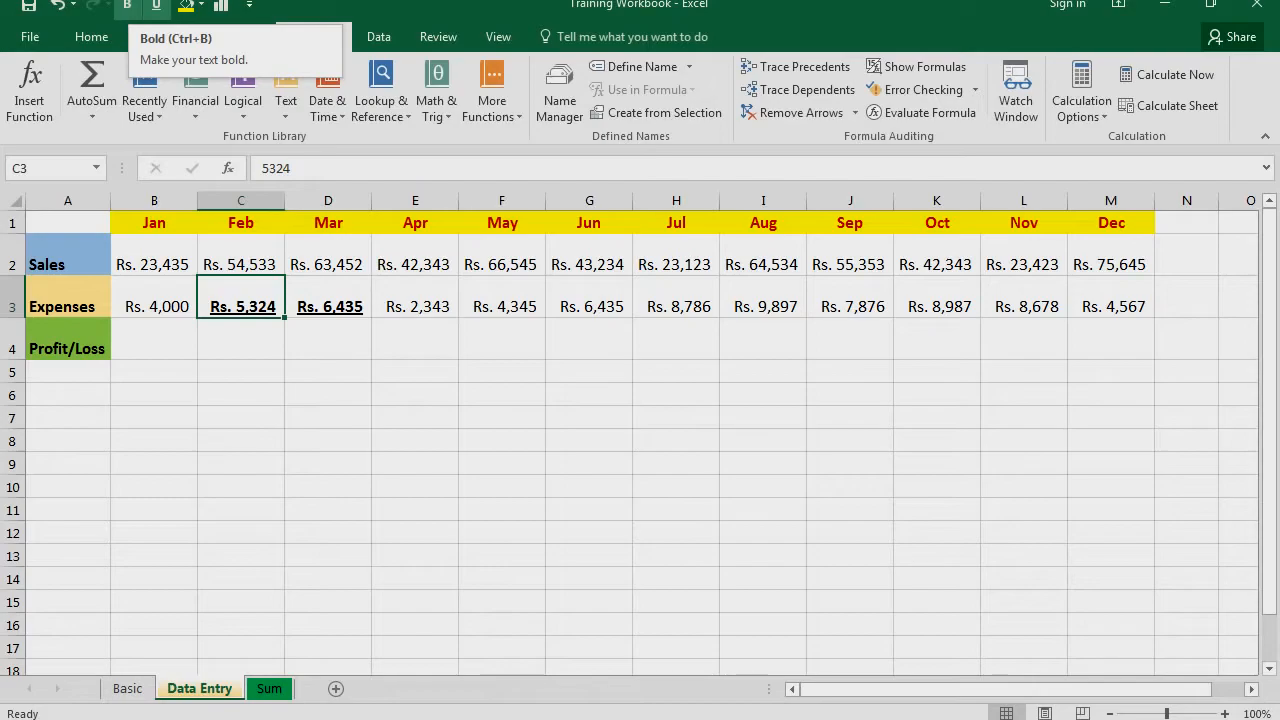
Remove the Bold command from the Quick Access Toolbar and reset only that toolbar to its default contents
{"action": "right_click", "coordinate": [127, 5]}
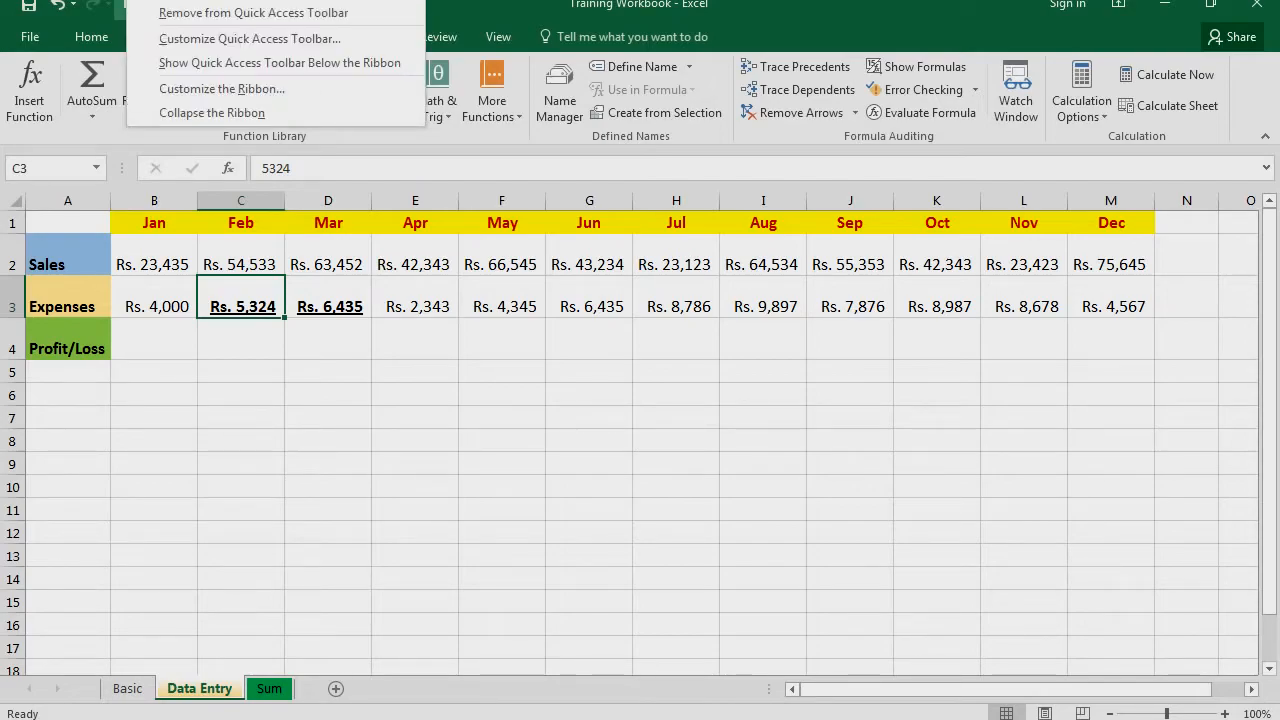
{"action": "left_click", "coordinate": [157, 14]}
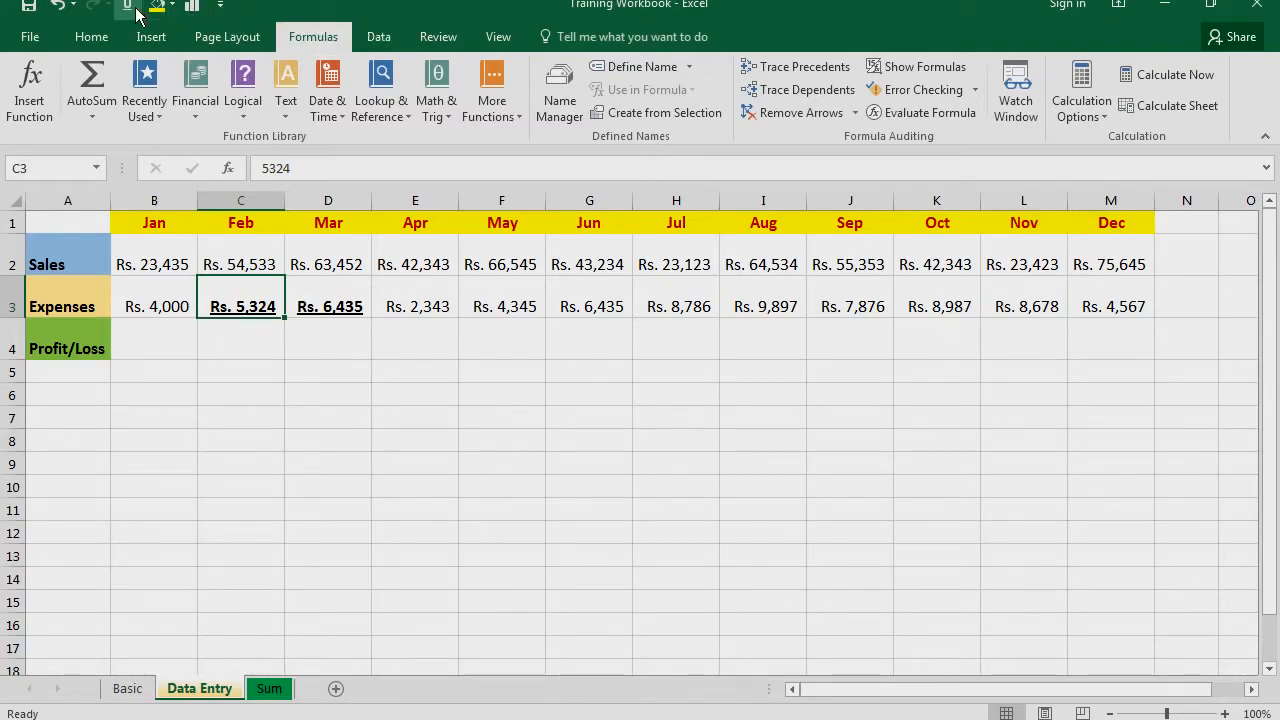
{"action": "left_click", "coordinate": [221, 8]}
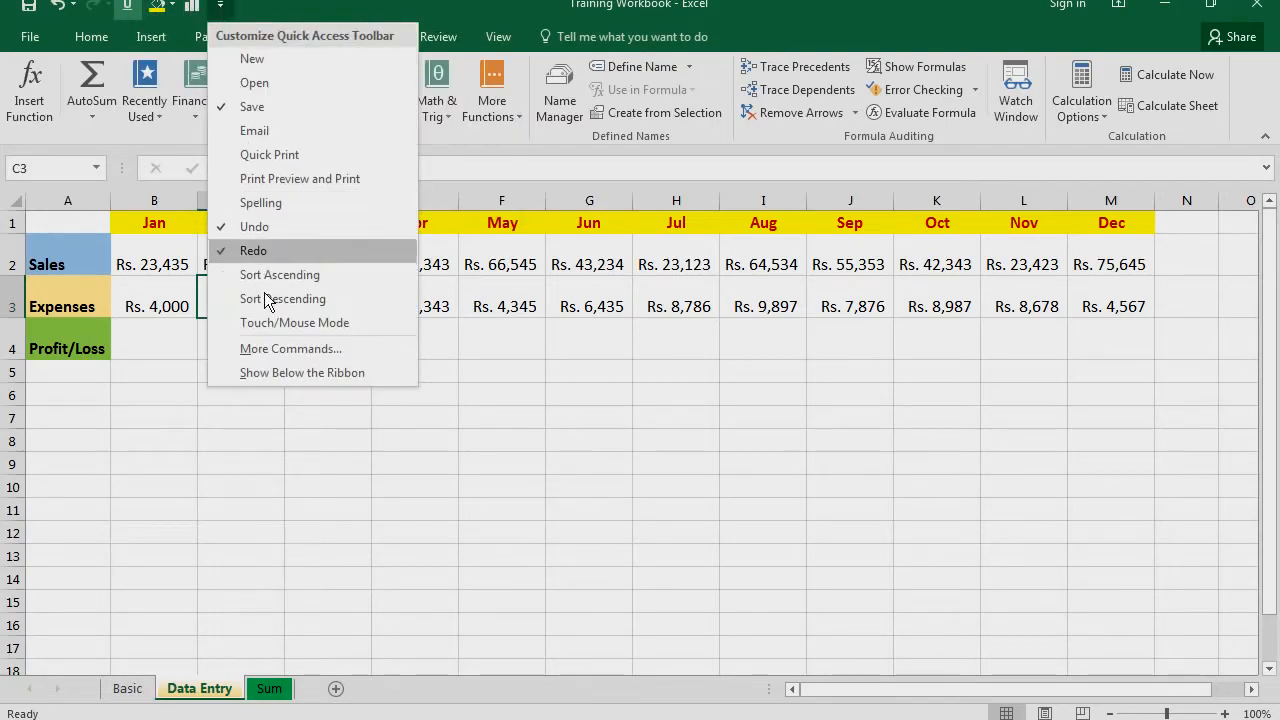
{"action": "left_click", "coordinate": [284, 344]}
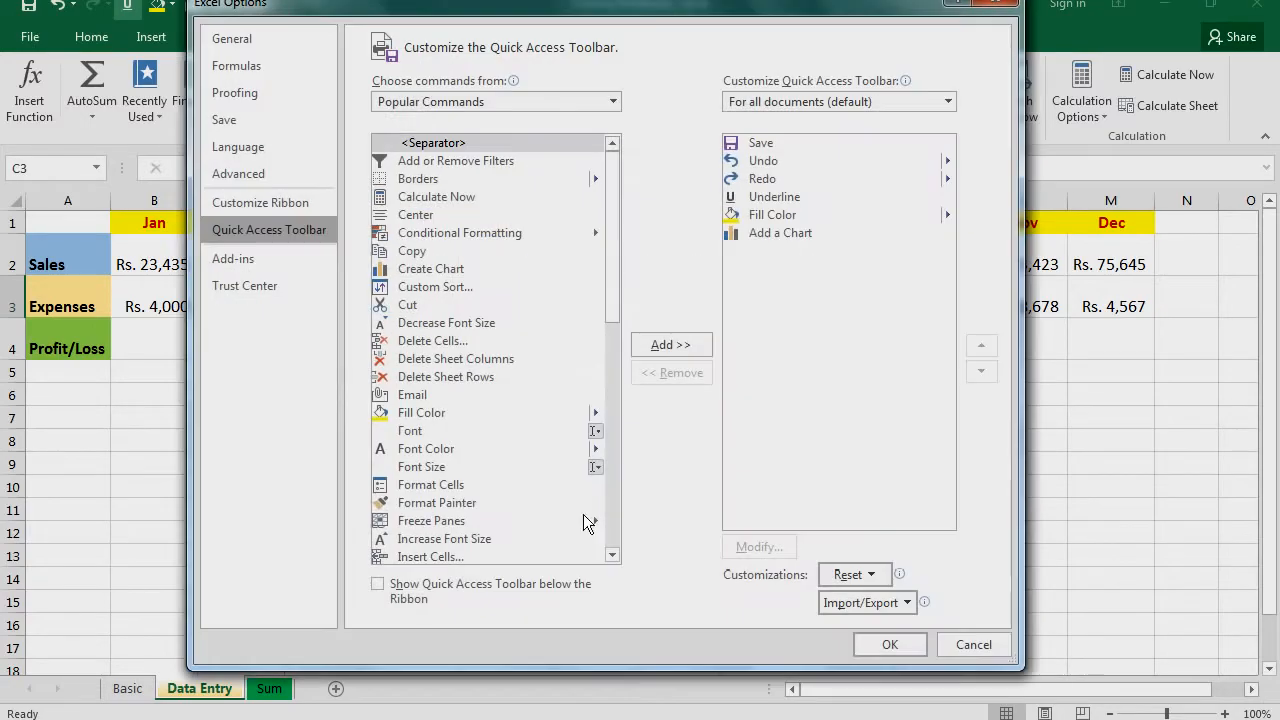
{"action": "left_click", "coordinate": [879, 574]}
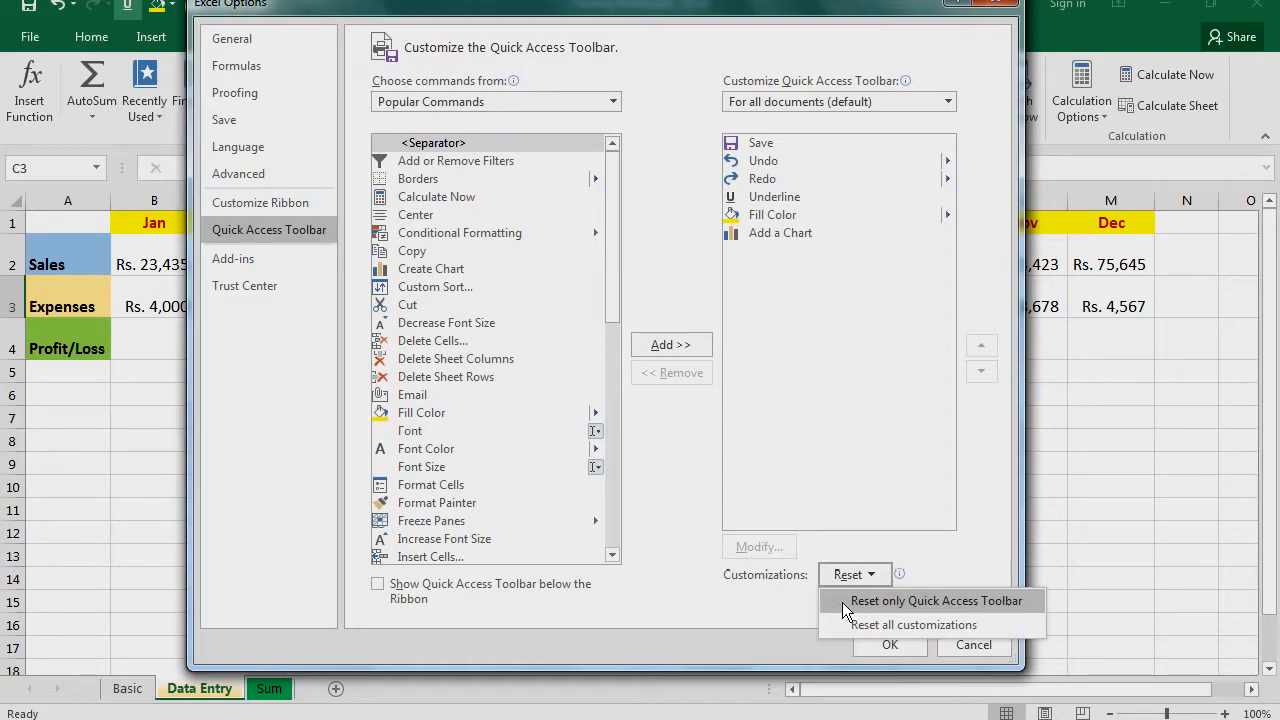
{"action": "left_click", "coordinate": [842, 602]}
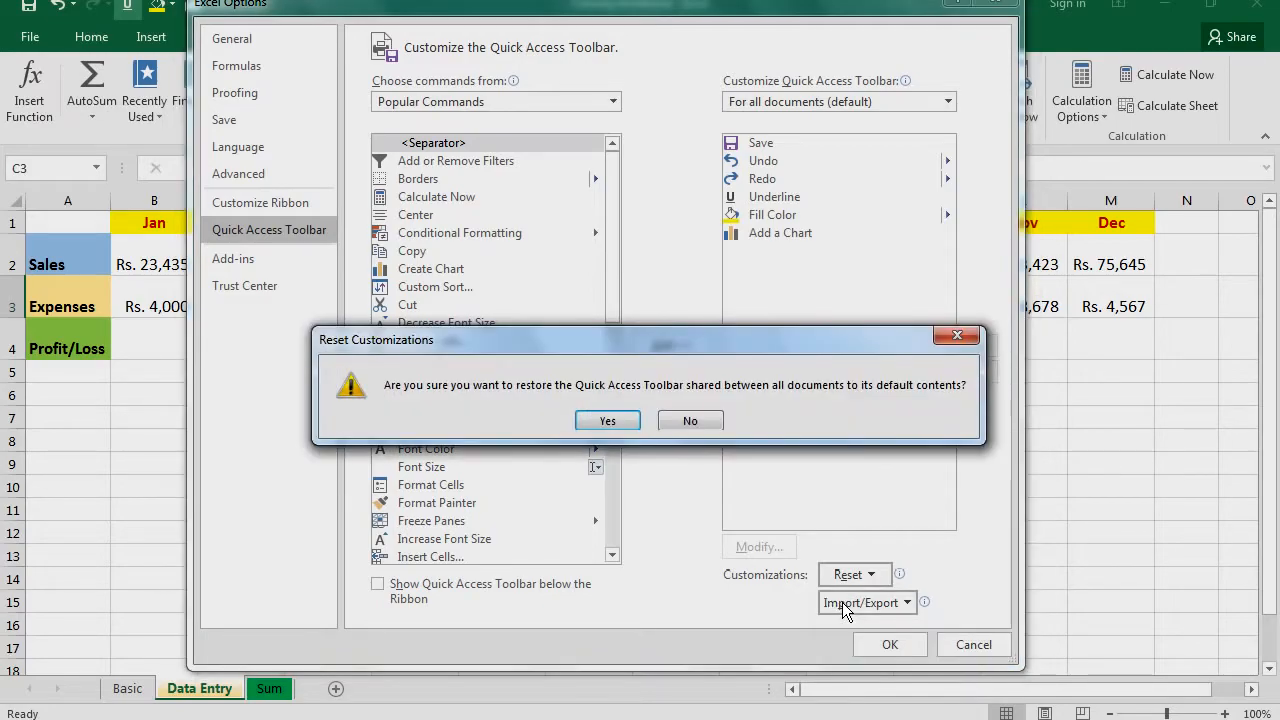
{"action": "left_click", "coordinate": [619, 423]}
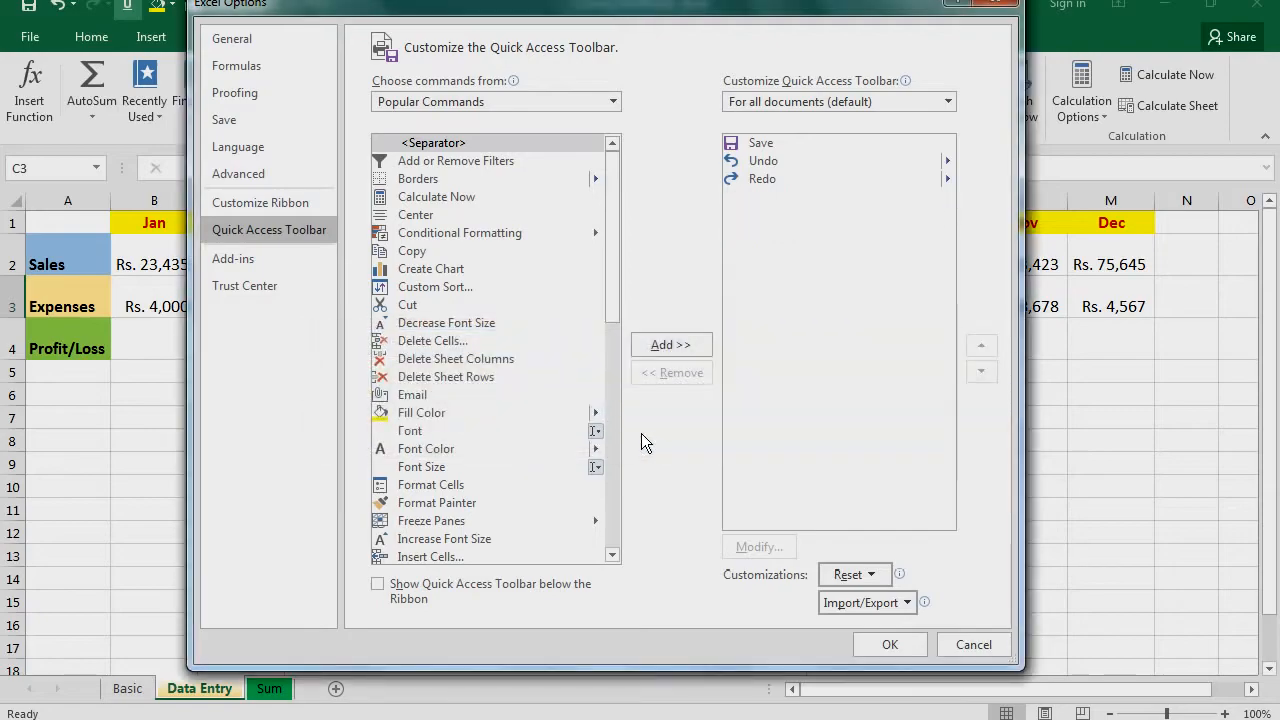
{"action": "left_click", "coordinate": [887, 645]}
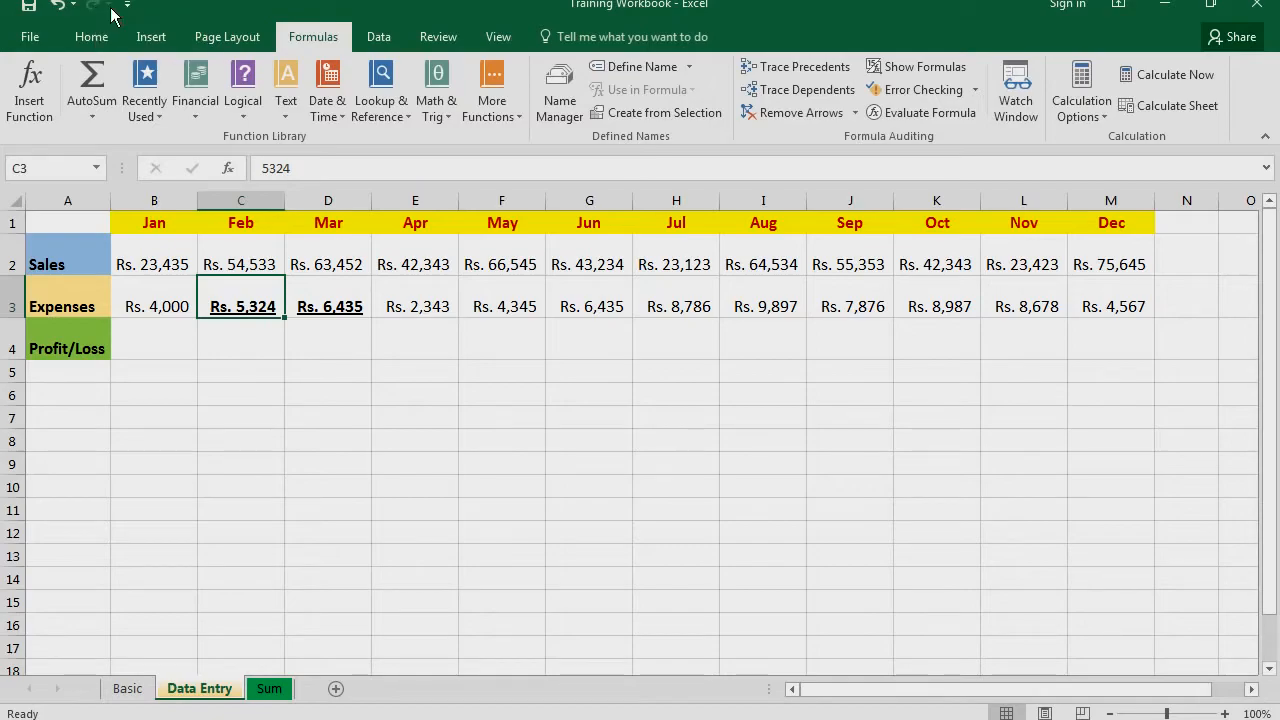
Add the Bold, Underline, Font Color and Fill Color commands from the ribbon's font tools to the Quick Access Toolbar
{"action": "left_click", "coordinate": [92, 37]}
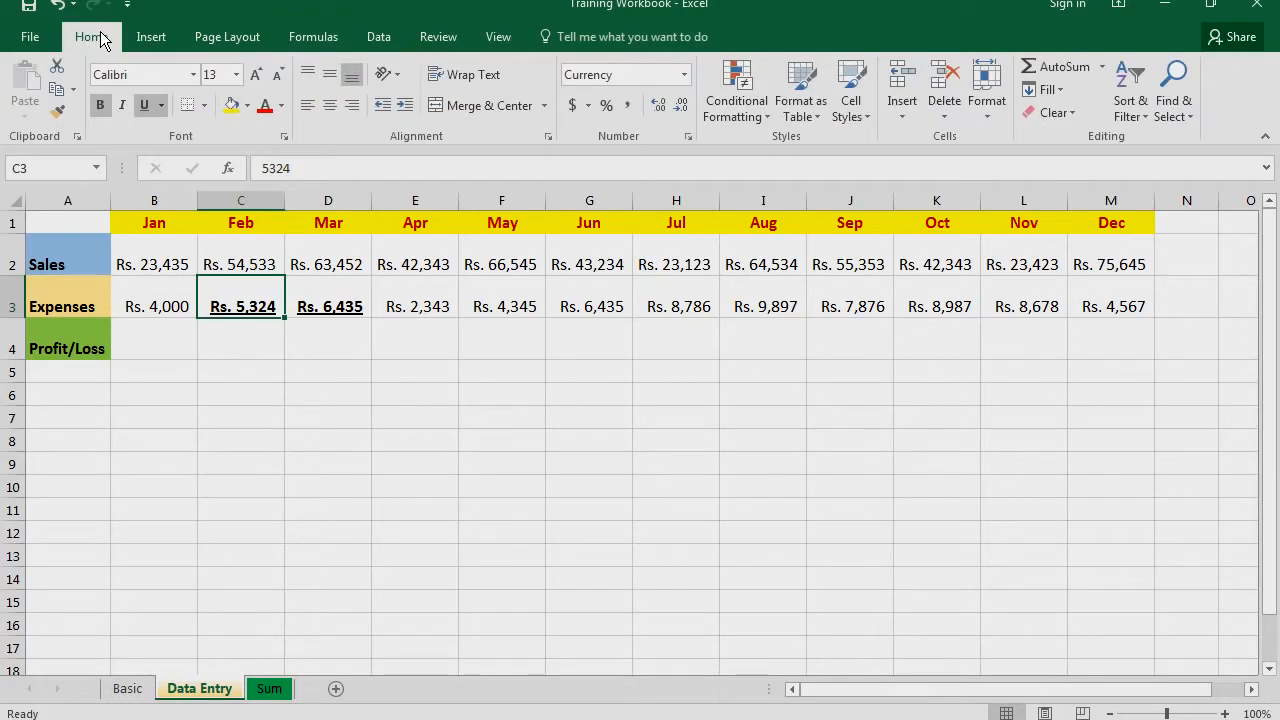
{"action": "right_click", "coordinate": [98, 100]}
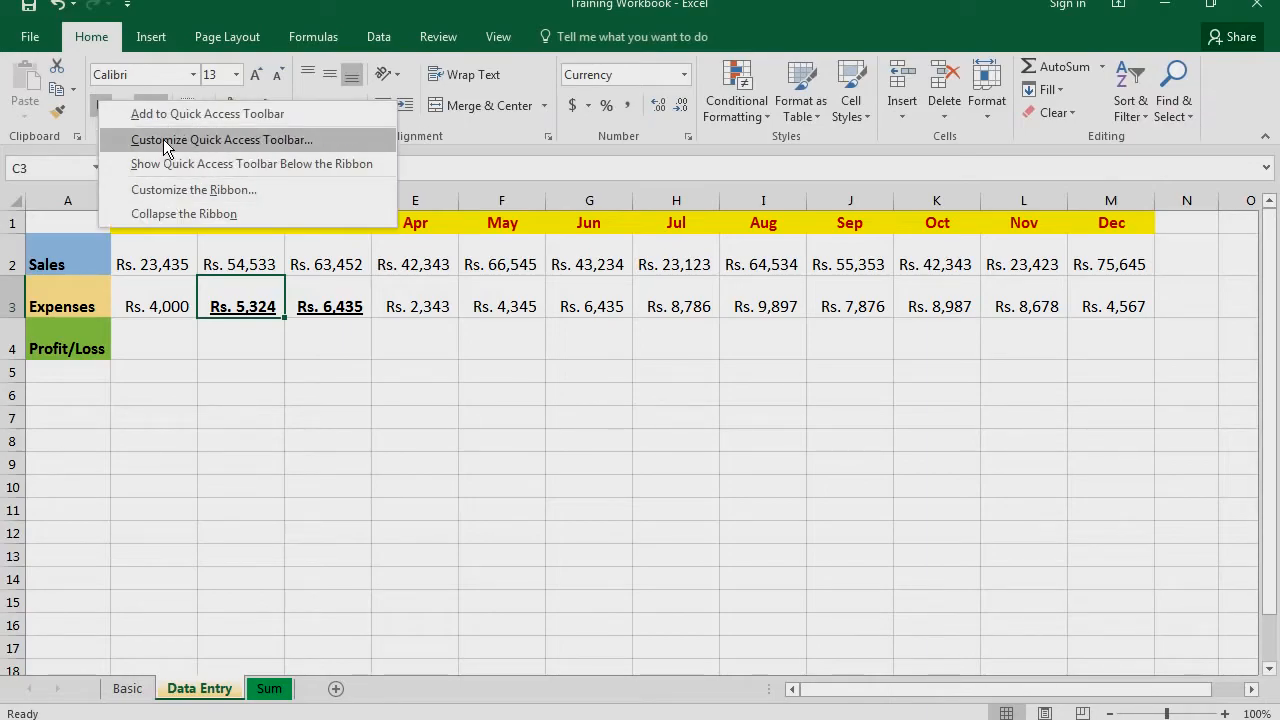
{"action": "left_click", "coordinate": [164, 113]}
{"action": "right_click", "coordinate": [143, 103]}
{"action": "left_click", "coordinate": [157, 116]}
{"action": "right_click", "coordinate": [273, 115]}
{"action": "left_click", "coordinate": [276, 118]}
{"action": "right_click", "coordinate": [231, 105]}
{"action": "left_click", "coordinate": [240, 118]}
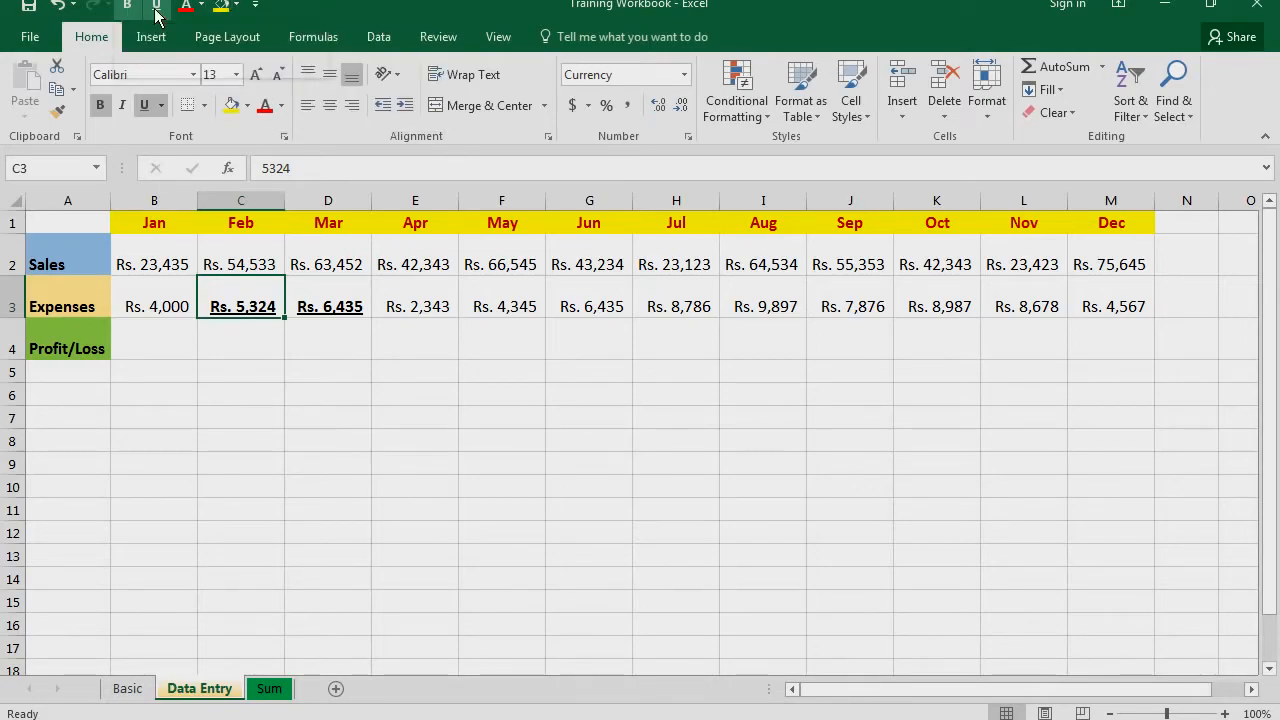
Move the Fill Color command up the Quick Access Toolbar order so it comes directly after Redo
{"action": "left_click", "coordinate": [255, 5]}
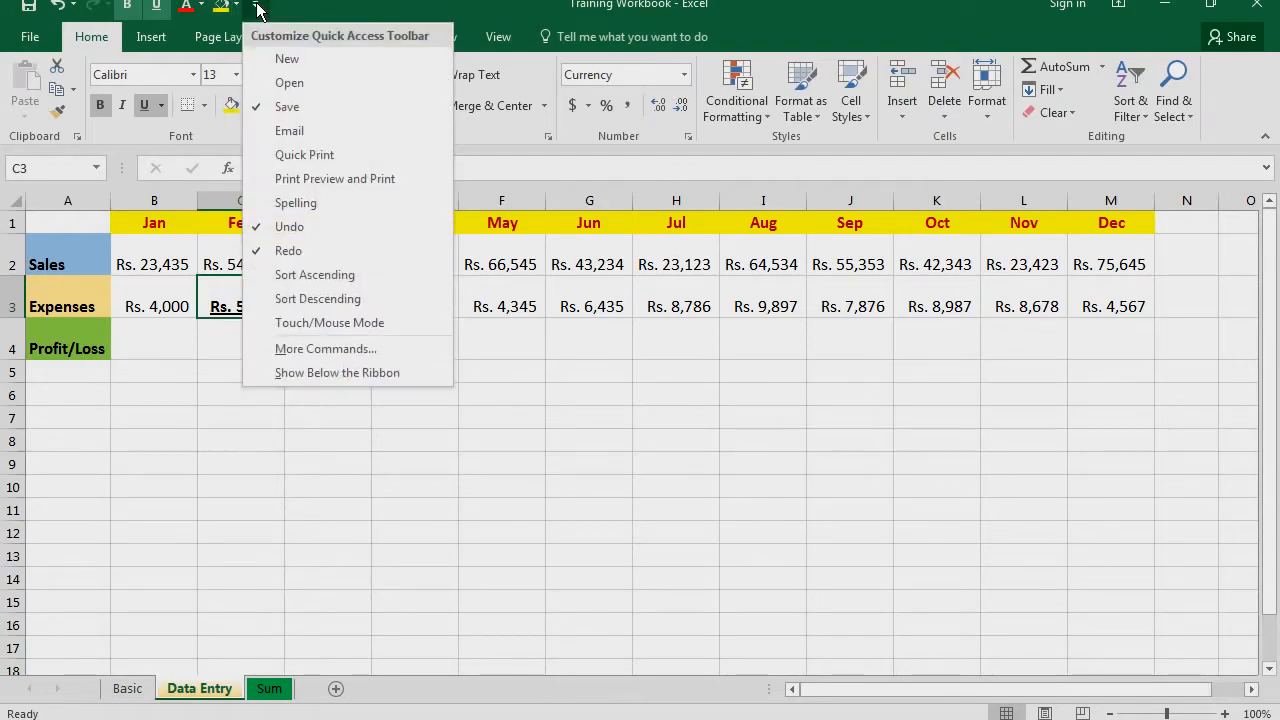
{"action": "left_click", "coordinate": [319, 347]}
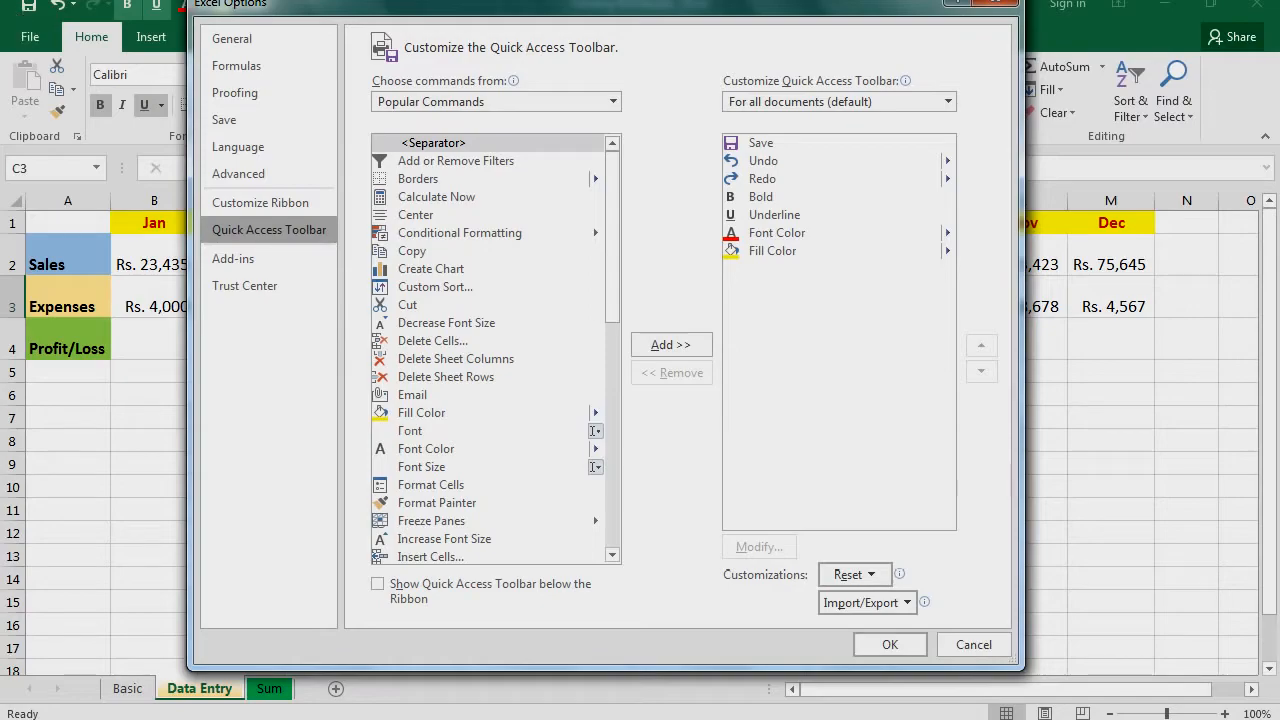
{"action": "left_click", "coordinate": [763, 250]}
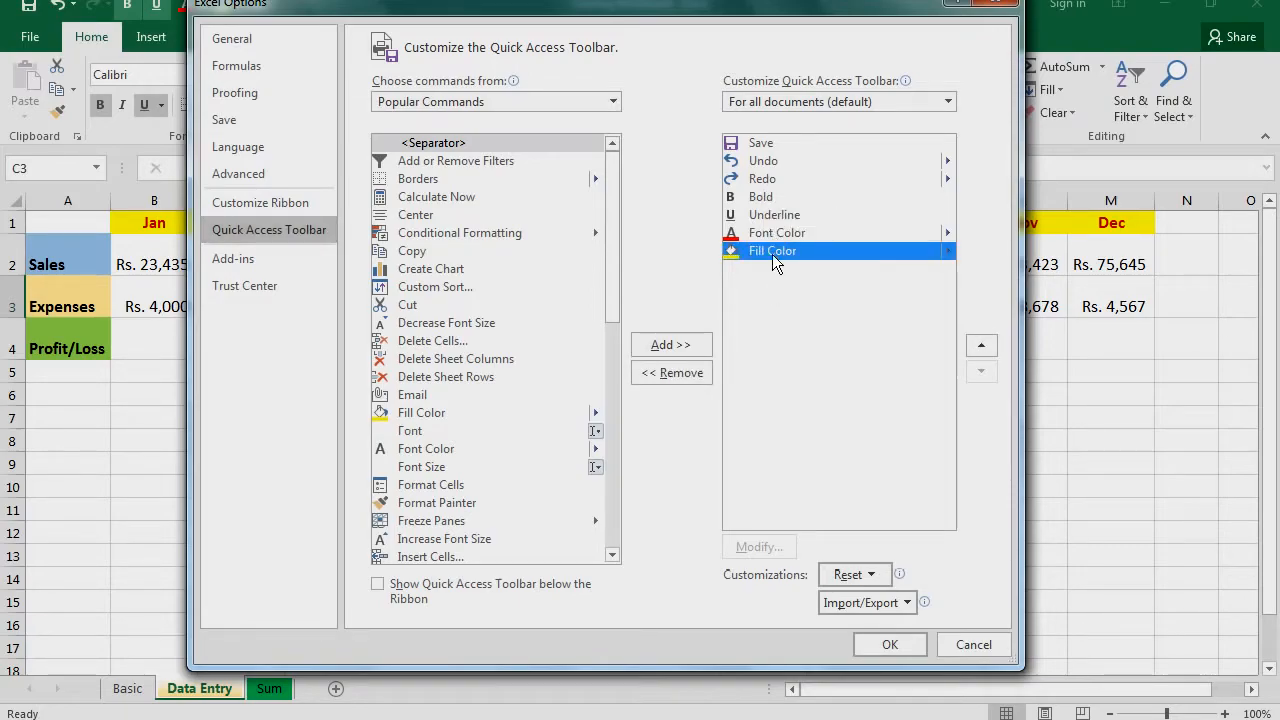
{"action": "left_click", "coordinate": [988, 346]}
{"action": "left_click", "coordinate": [988, 346]}
{"action": "left_click", "coordinate": [988, 346]}
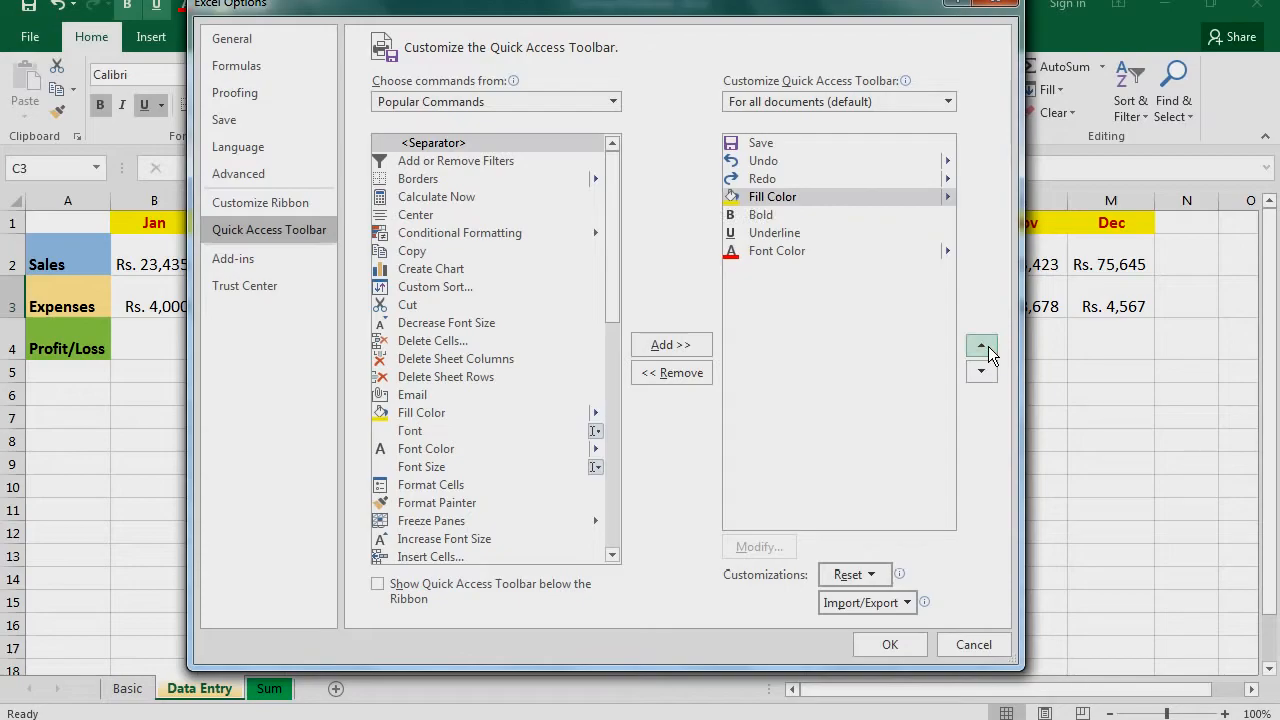
Move the Bold command to the end of the Quick Access Toolbar order and apply the new arrangement
{"action": "left_click", "coordinate": [772, 216]}
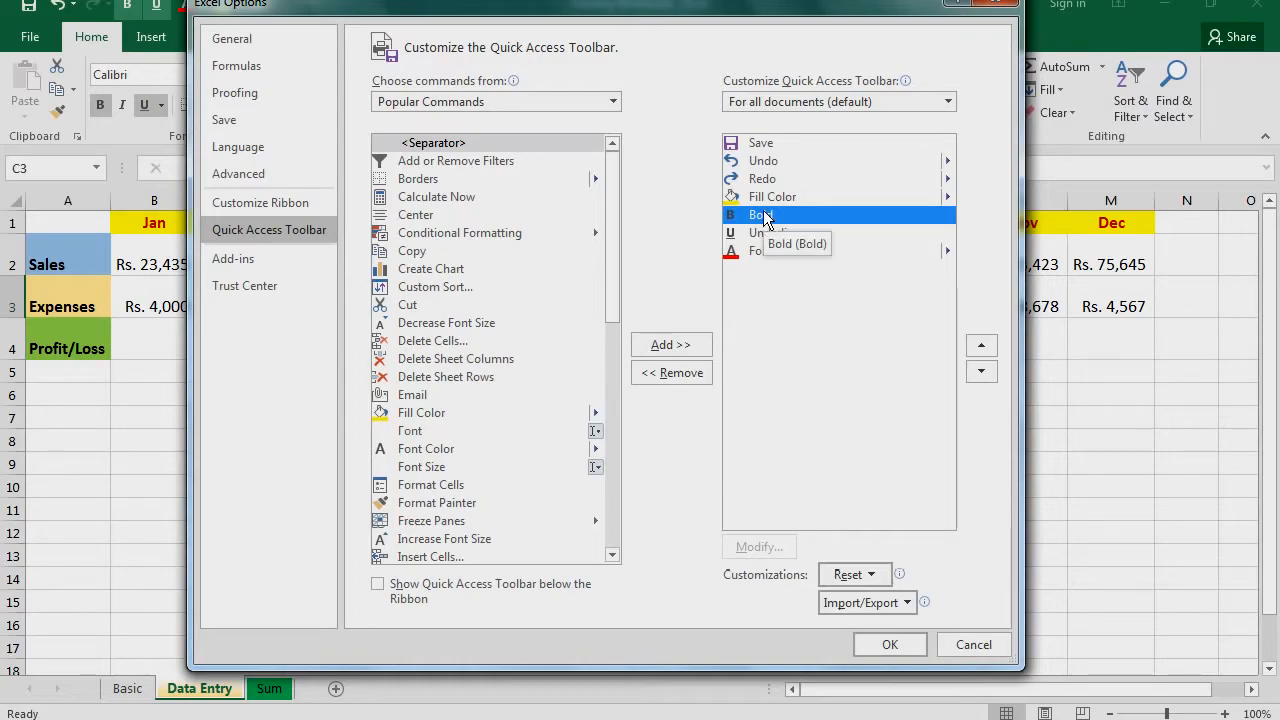
{"action": "left_click", "coordinate": [988, 375]}
{"action": "left_click", "coordinate": [988, 375]}
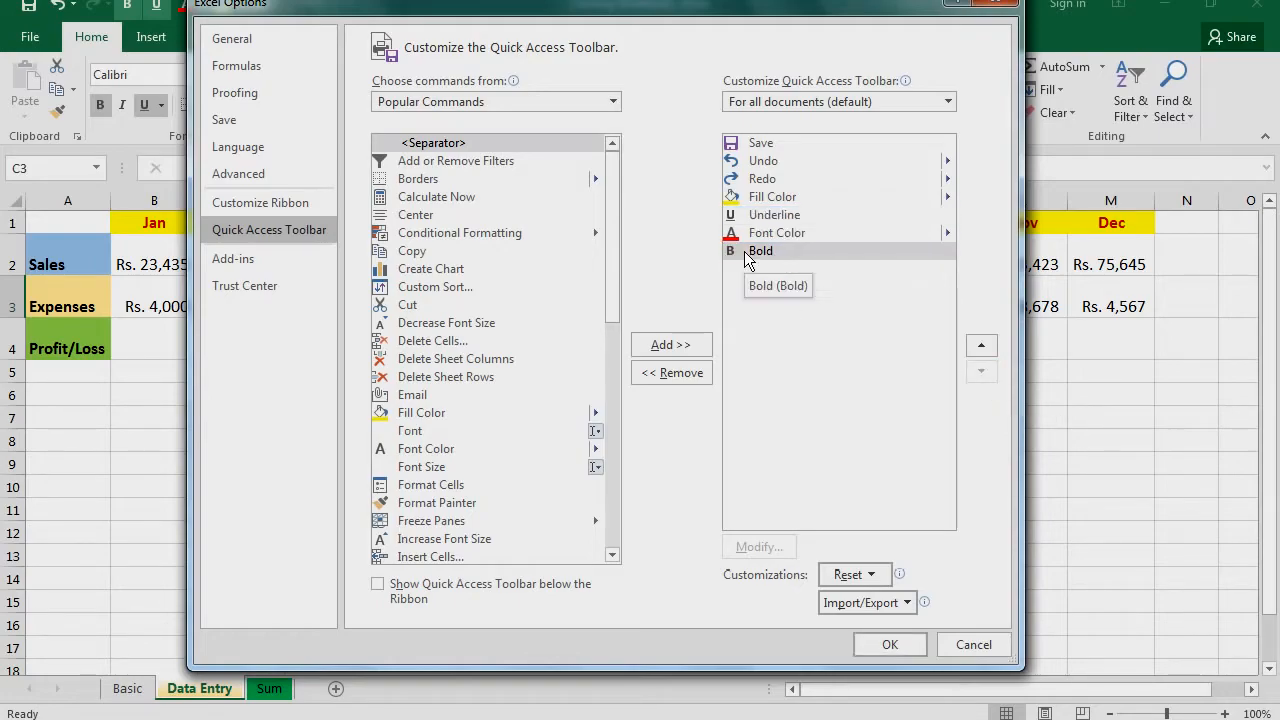
{"action": "left_click", "coordinate": [889, 646]}
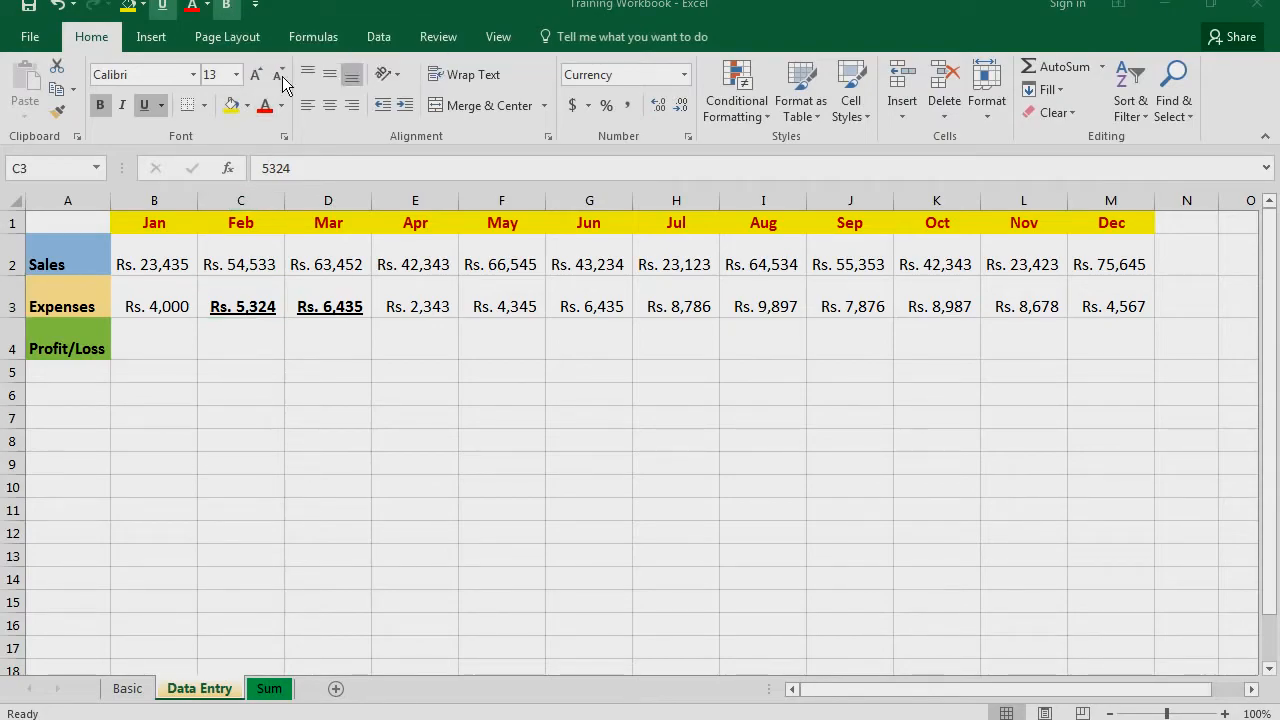
Reset only the Quick Access Toolbar to its default commands, confirm the reset and apply it
{"action": "left_click", "coordinate": [256, 8]}
{"action": "left_click", "coordinate": [326, 349]}
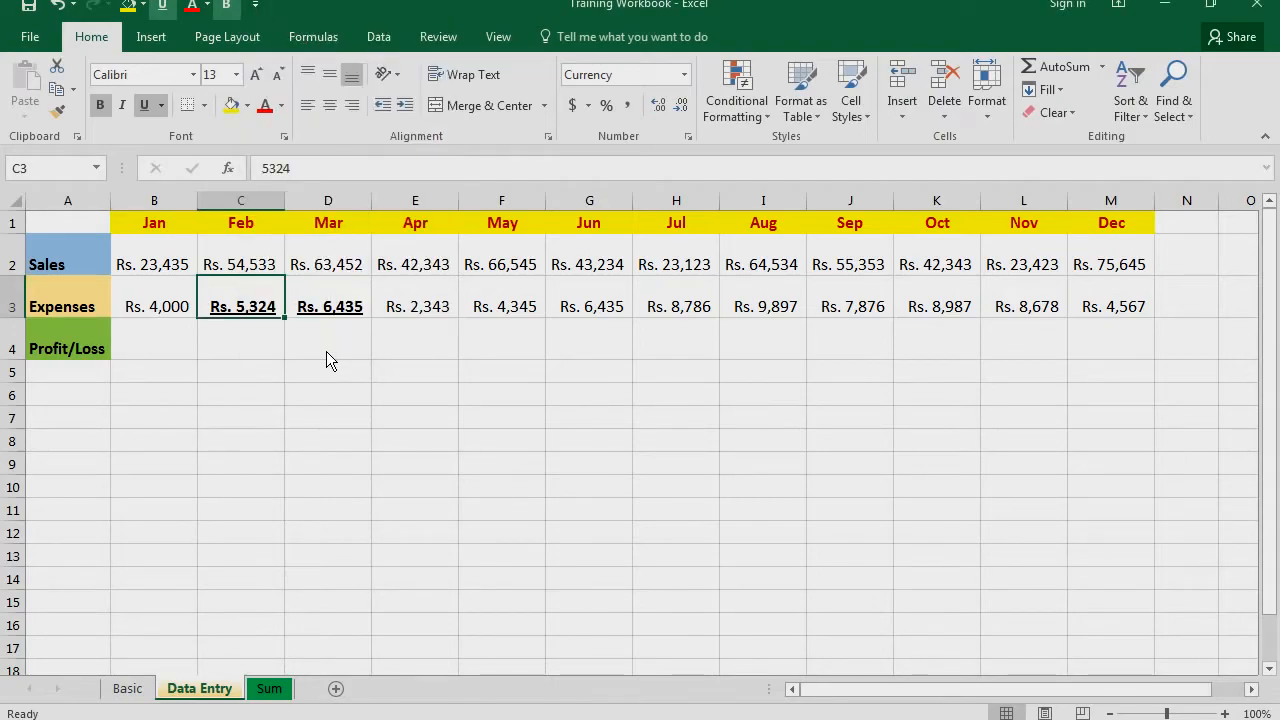
{"action": "left_click", "coordinate": [877, 572]}
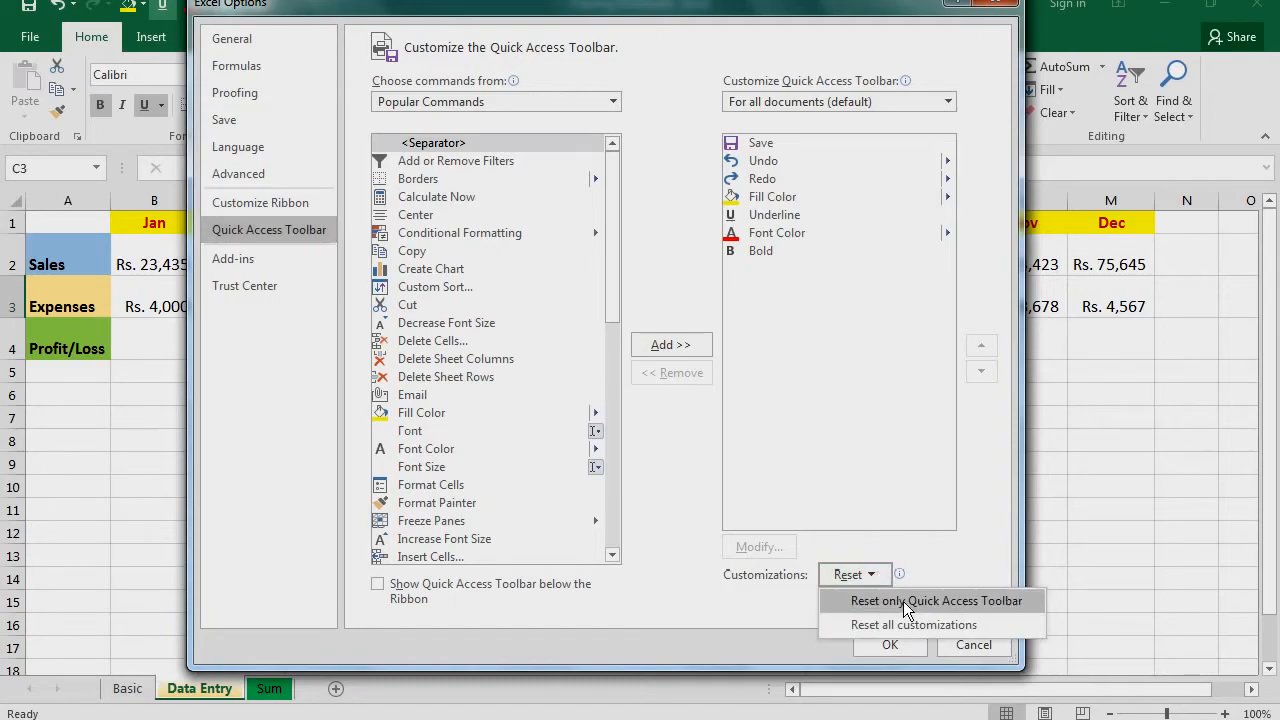
{"action": "left_click", "coordinate": [903, 601]}
{"action": "left_click", "coordinate": [630, 424]}
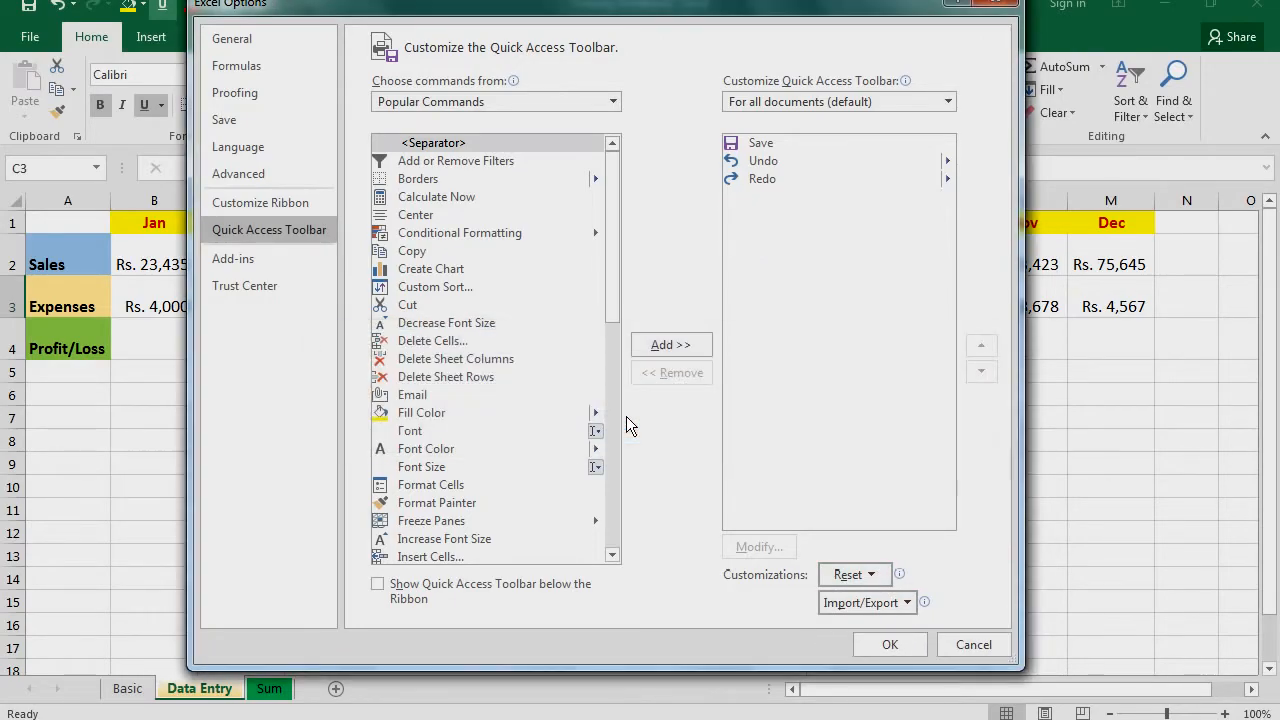
{"action": "left_click", "coordinate": [890, 646]}
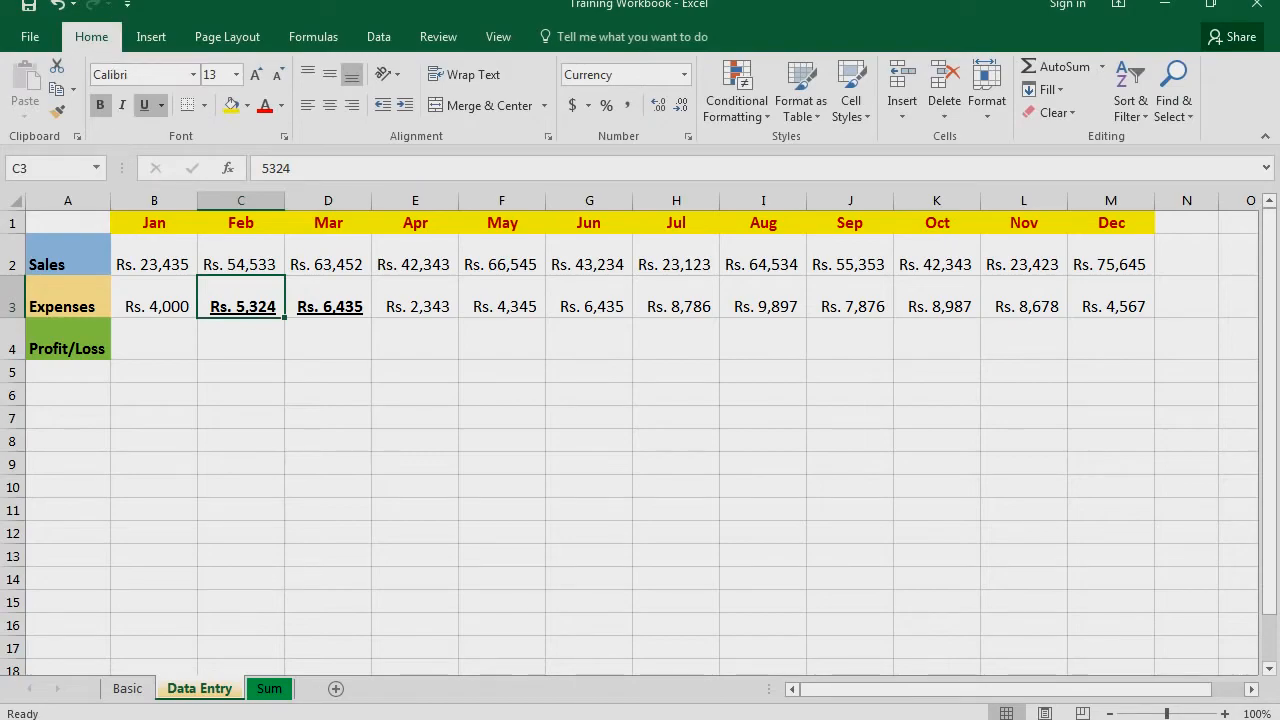
Show the Quick Access Toolbar below the ribbon, then return it to its place above the ribbon
{"action": "right_click", "coordinate": [111, 6]}
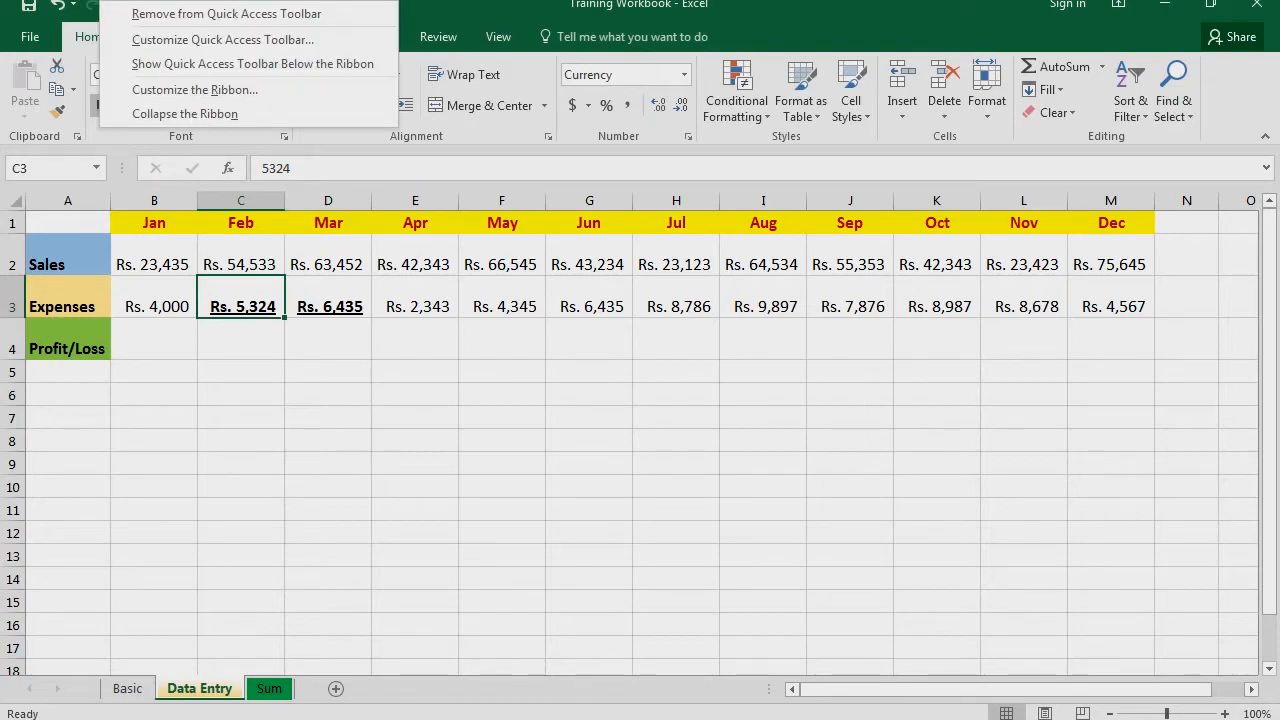
{"action": "left_click", "coordinate": [151, 66]}
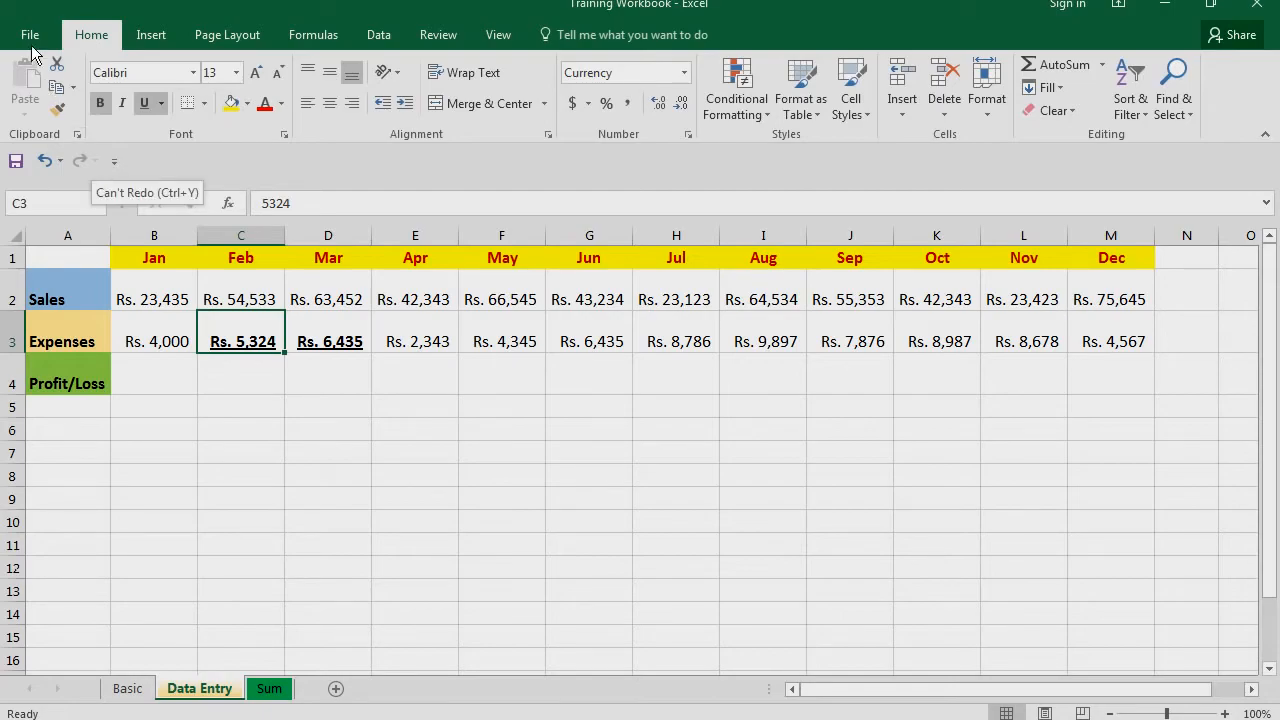
{"action": "right_click", "coordinate": [131, 160]}
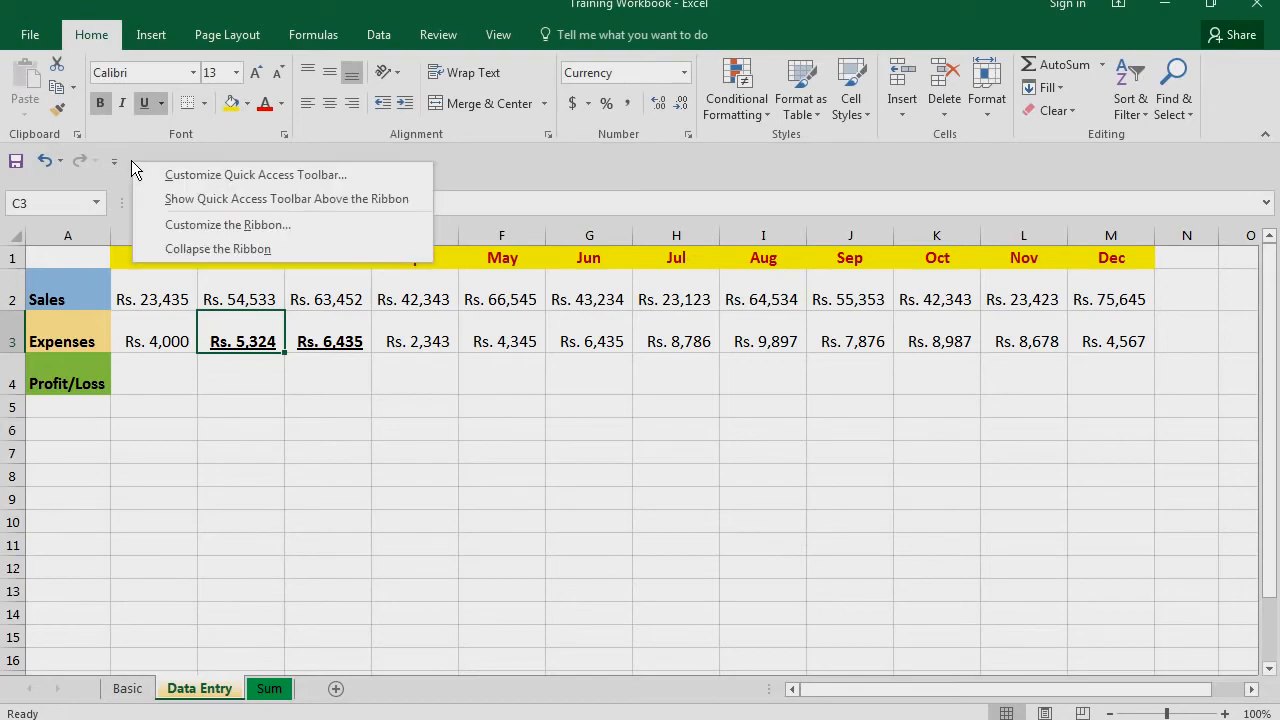
{"action": "left_click", "coordinate": [167, 199]}
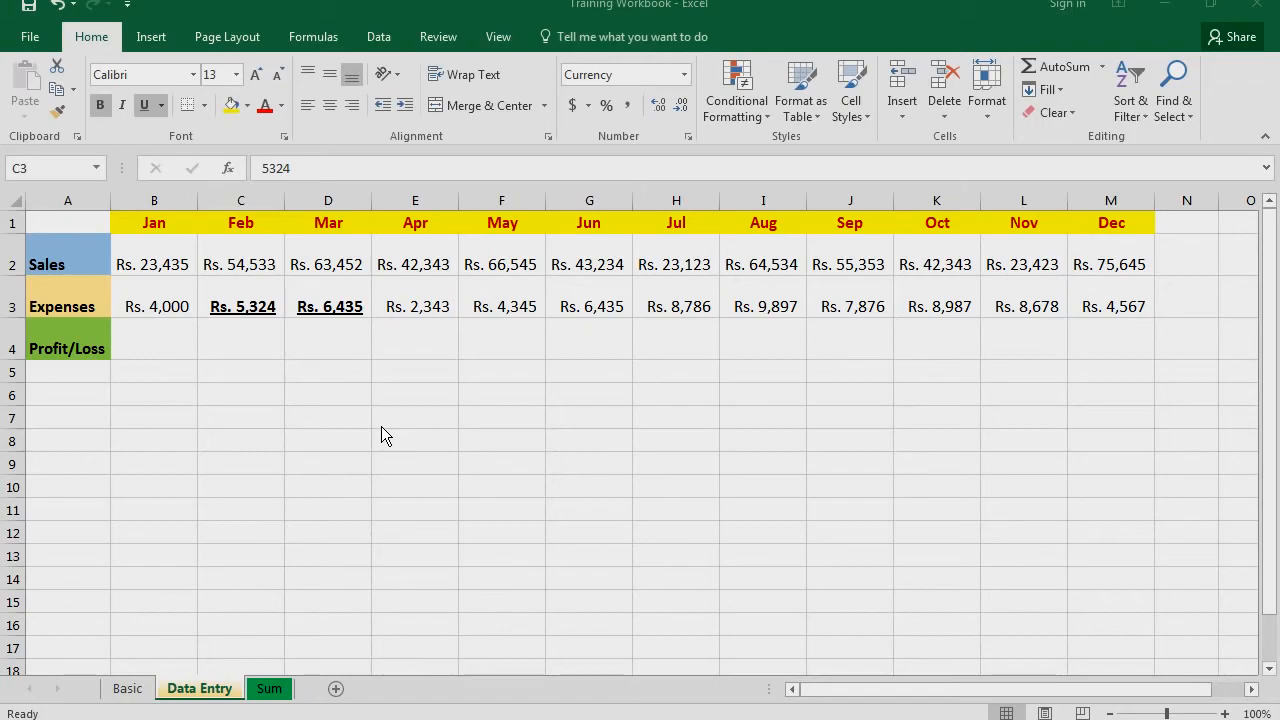
Examine the Popular Commands and All Commands lists available for the Quick Access Toolbar and close the options without adding any
{"action": "left_click", "coordinate": [127, 4]}
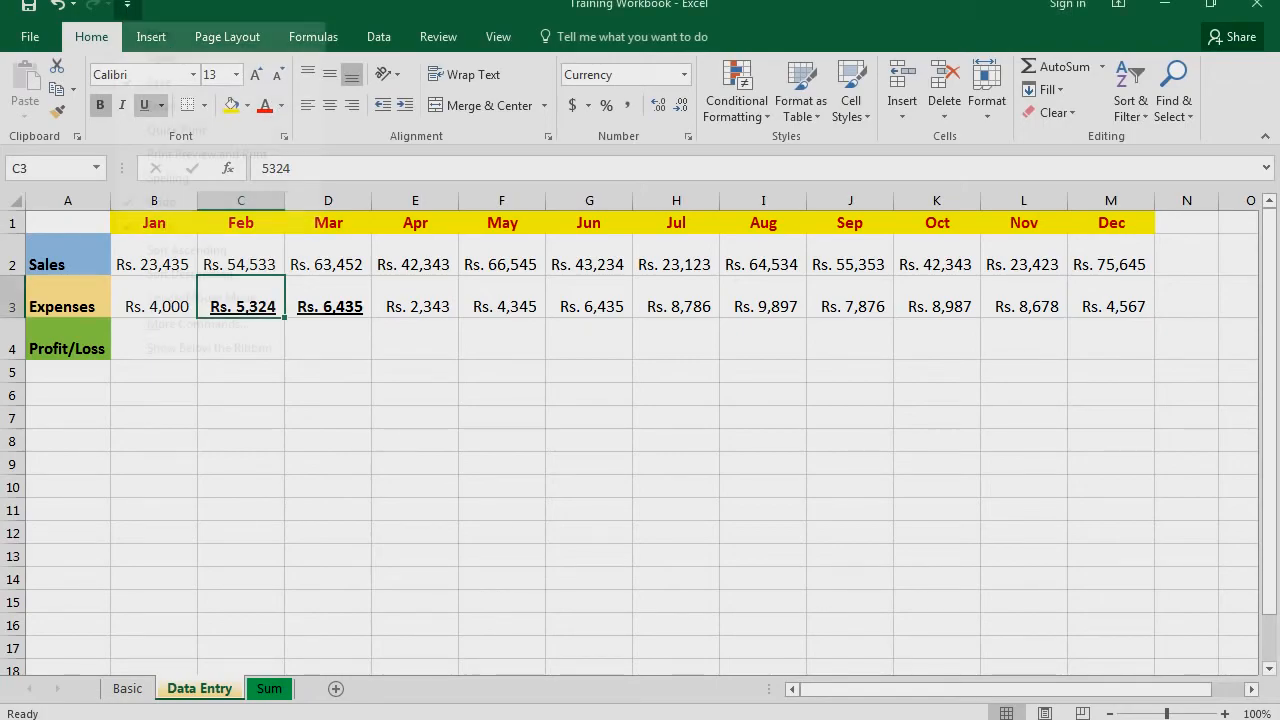
{"action": "left_click", "coordinate": [162, 349]}
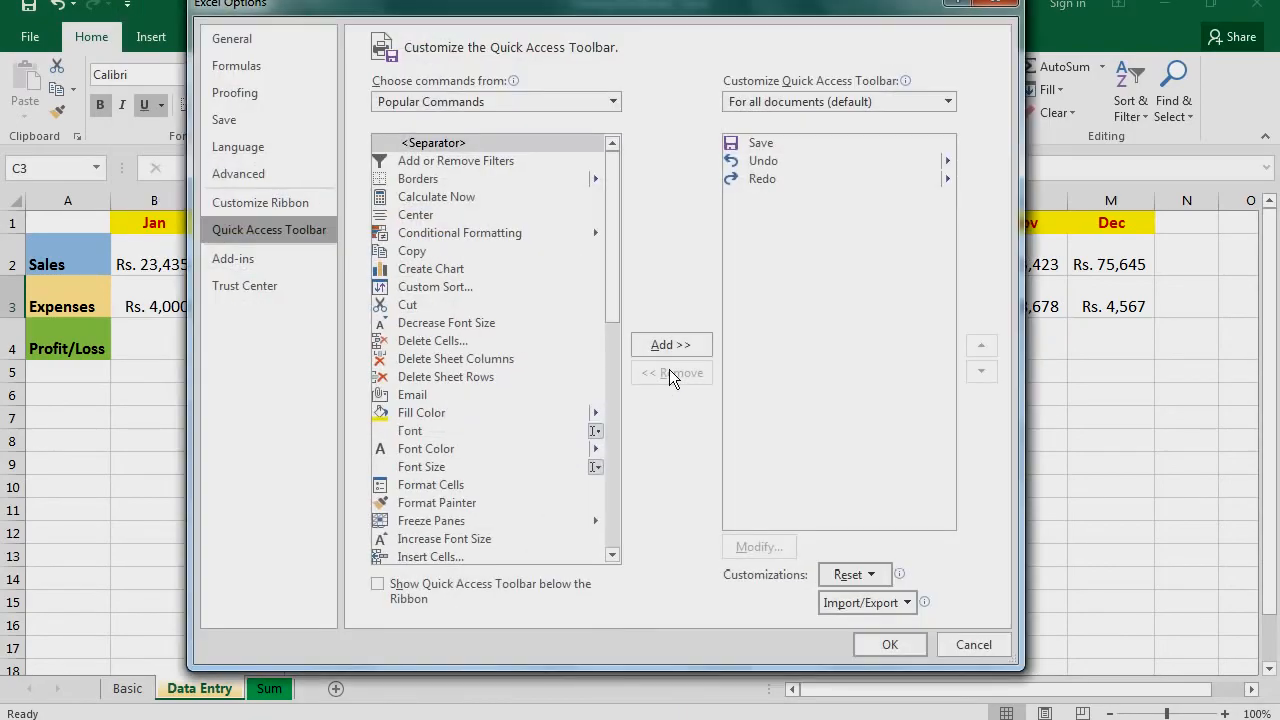
{"action": "scroll", "coordinate": [561, 252], "scroll_direction": "down", "scroll_amount": 7}
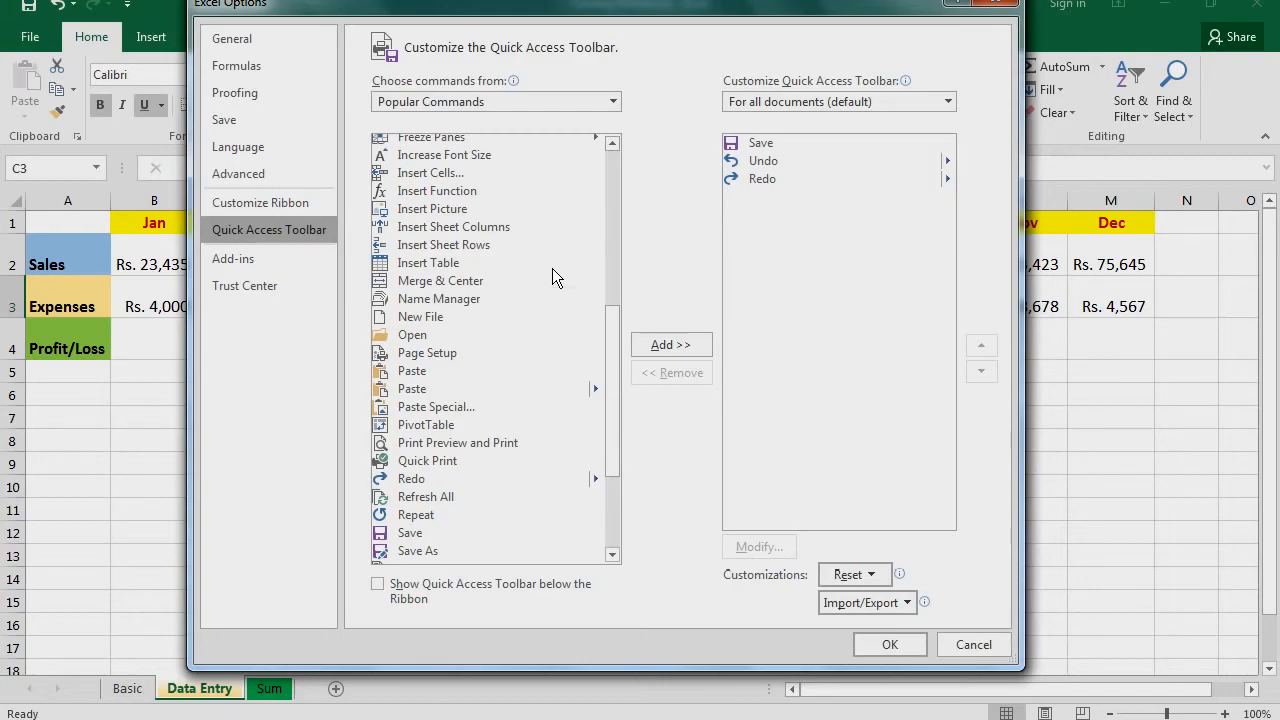
{"action": "left_click", "coordinate": [614, 102]}
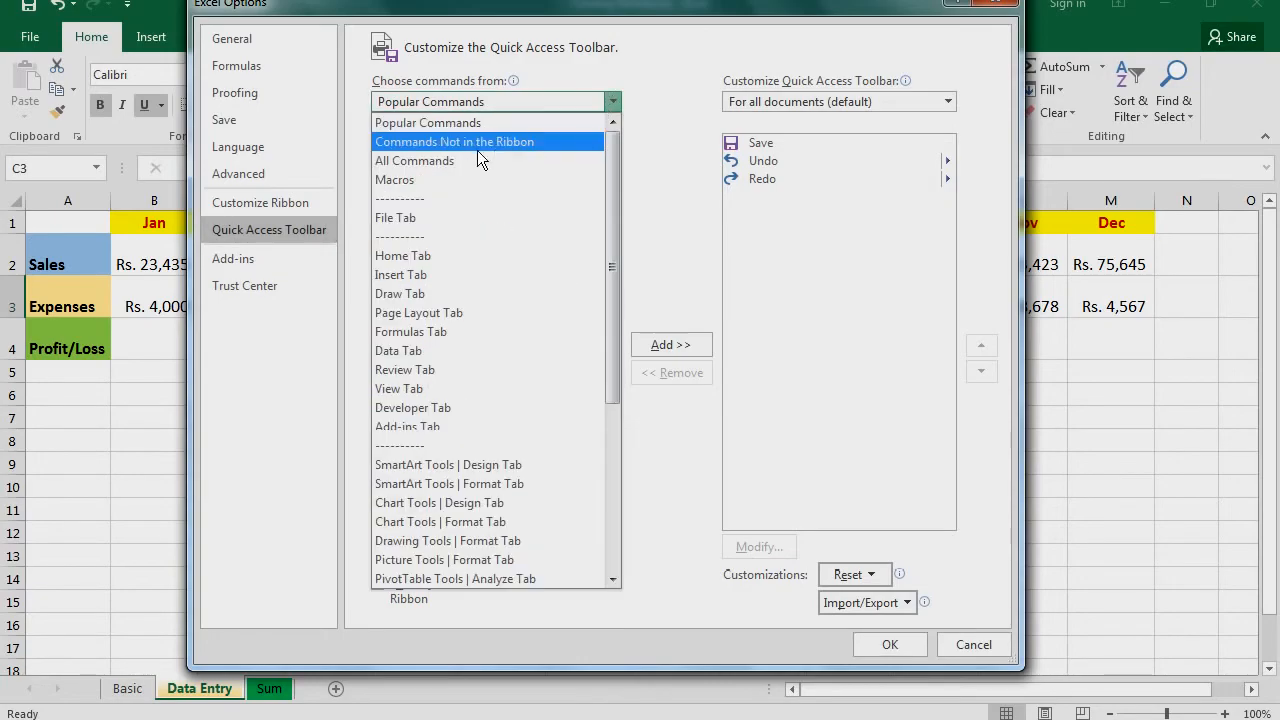
{"action": "left_click", "coordinate": [440, 164]}
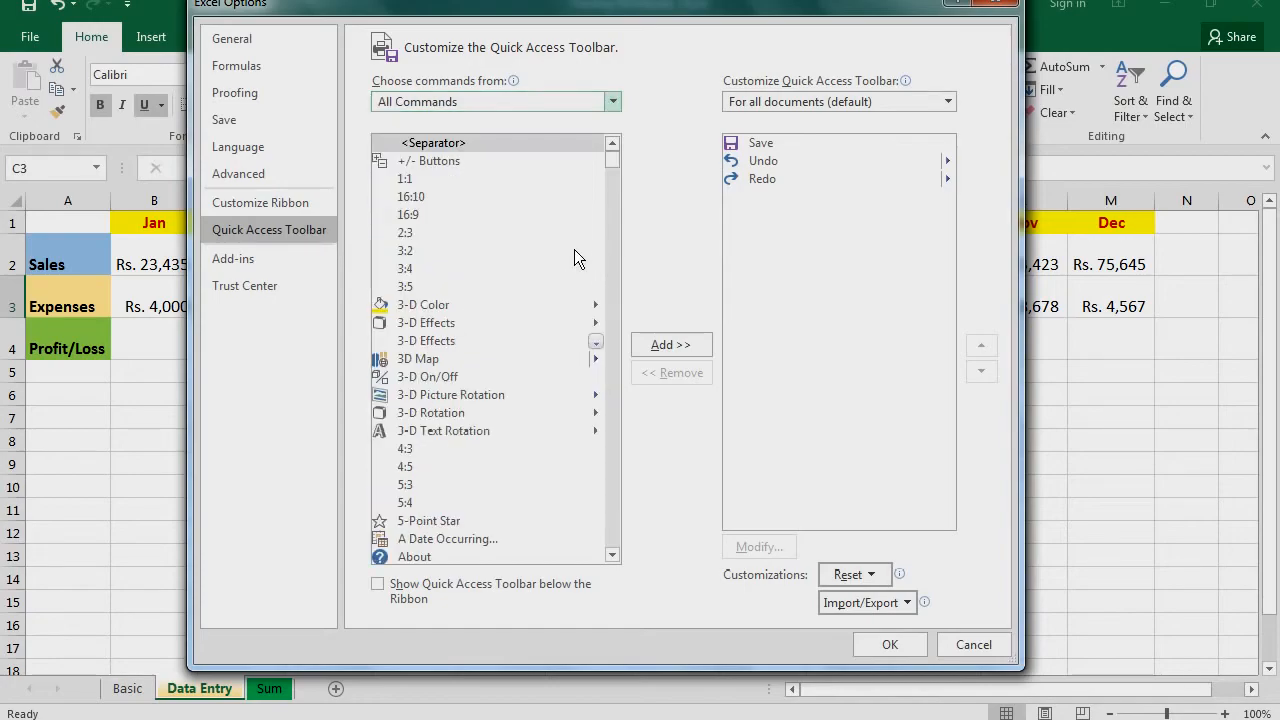
{"action": "scroll", "coordinate": [574, 250], "scroll_direction": "down", "scroll_amount": 4}
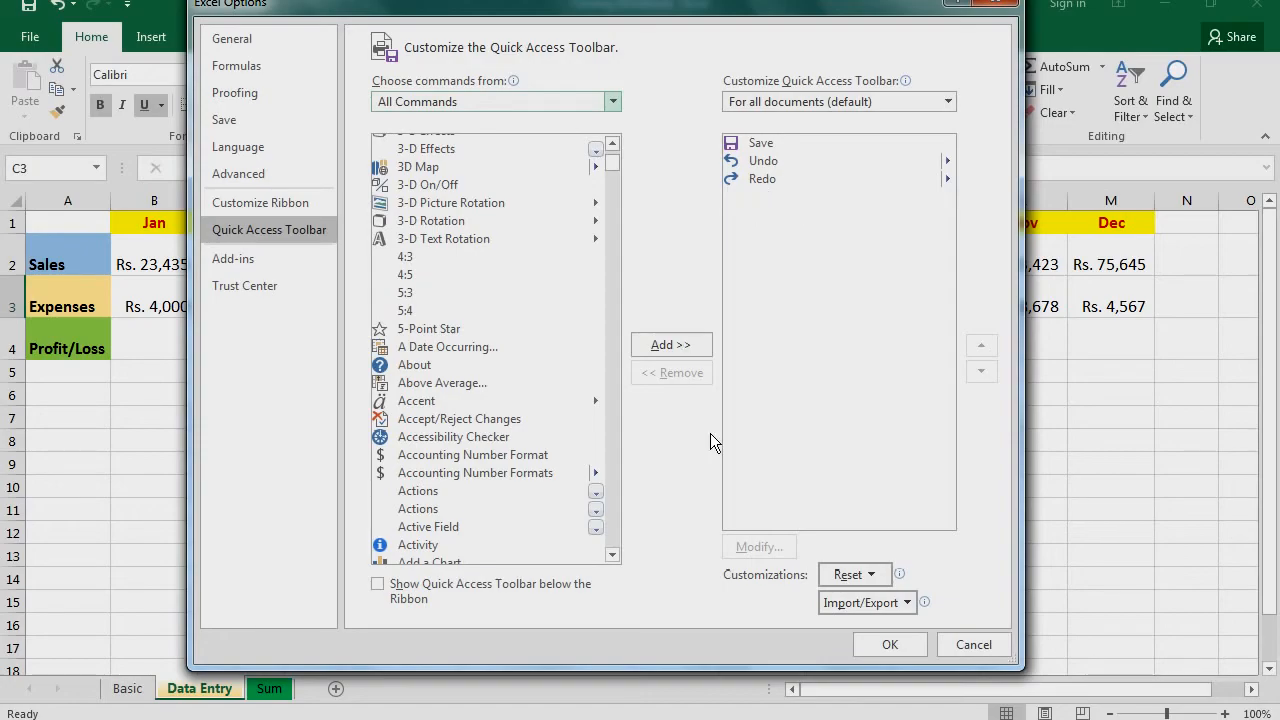
{"action": "left_click", "coordinate": [889, 645]}
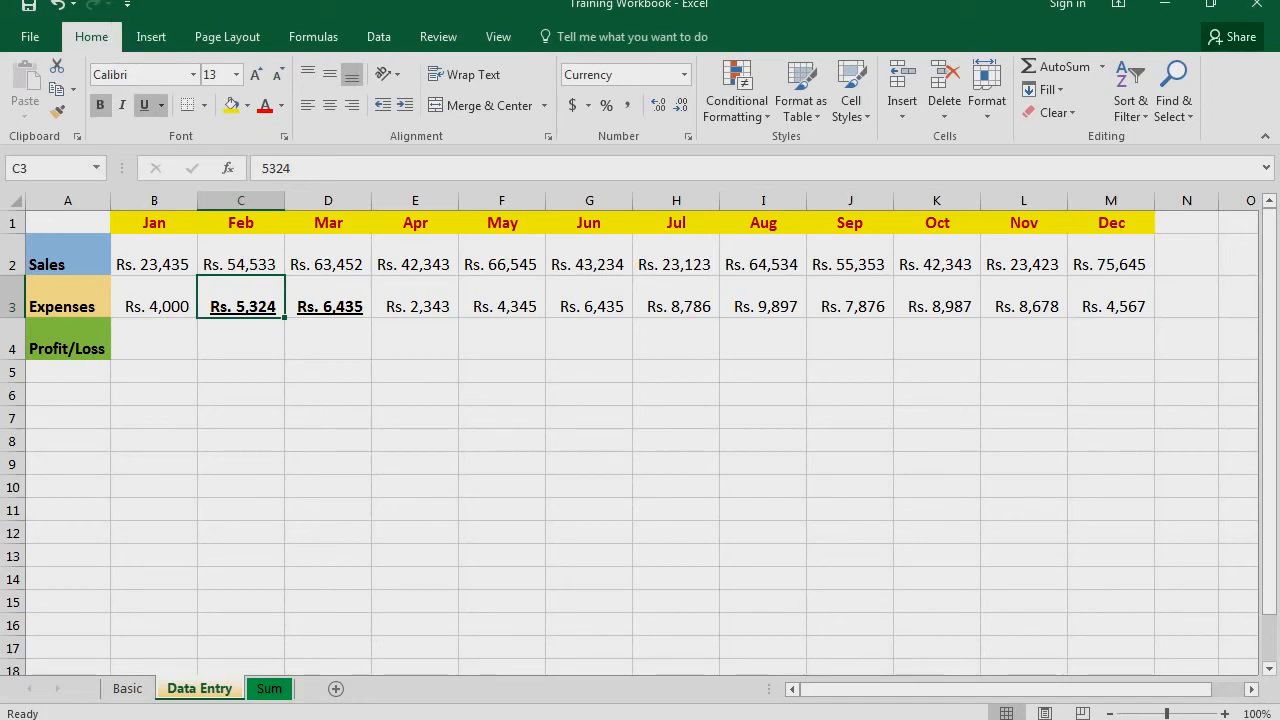
{"action": "right_click", "coordinate": [100, 4]}
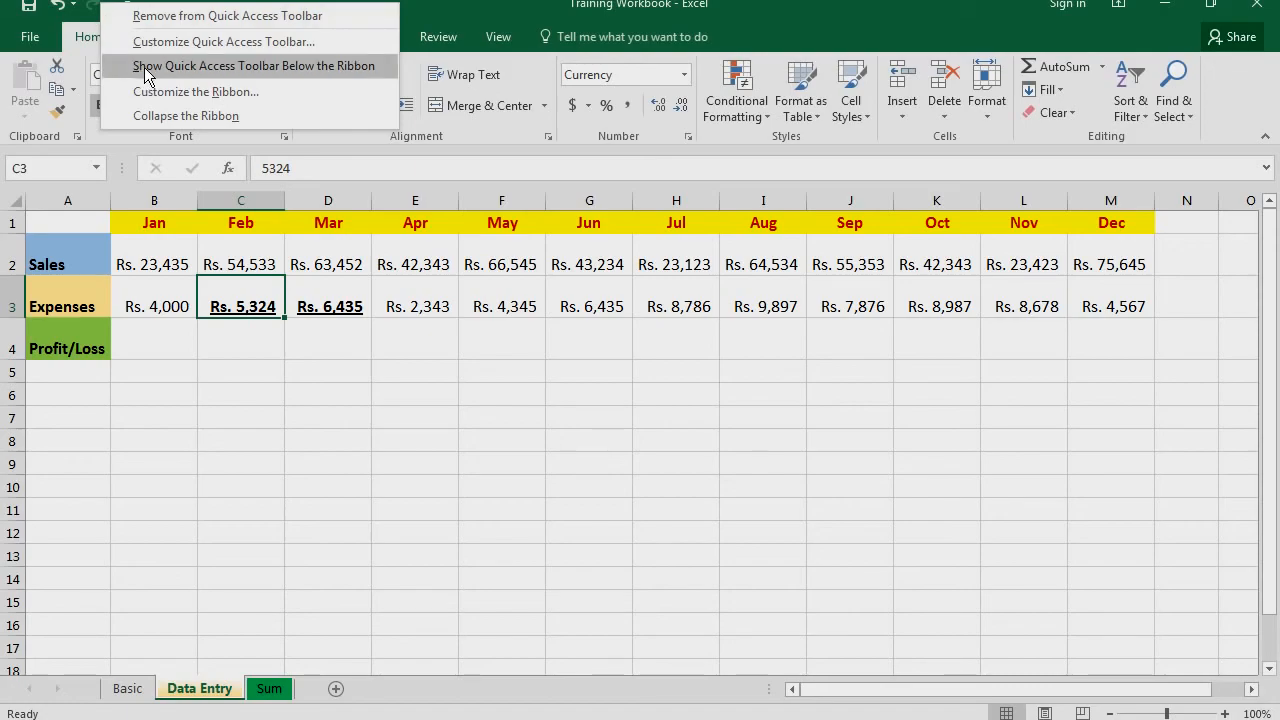
{"action": "left_click", "coordinate": [457, 18]}
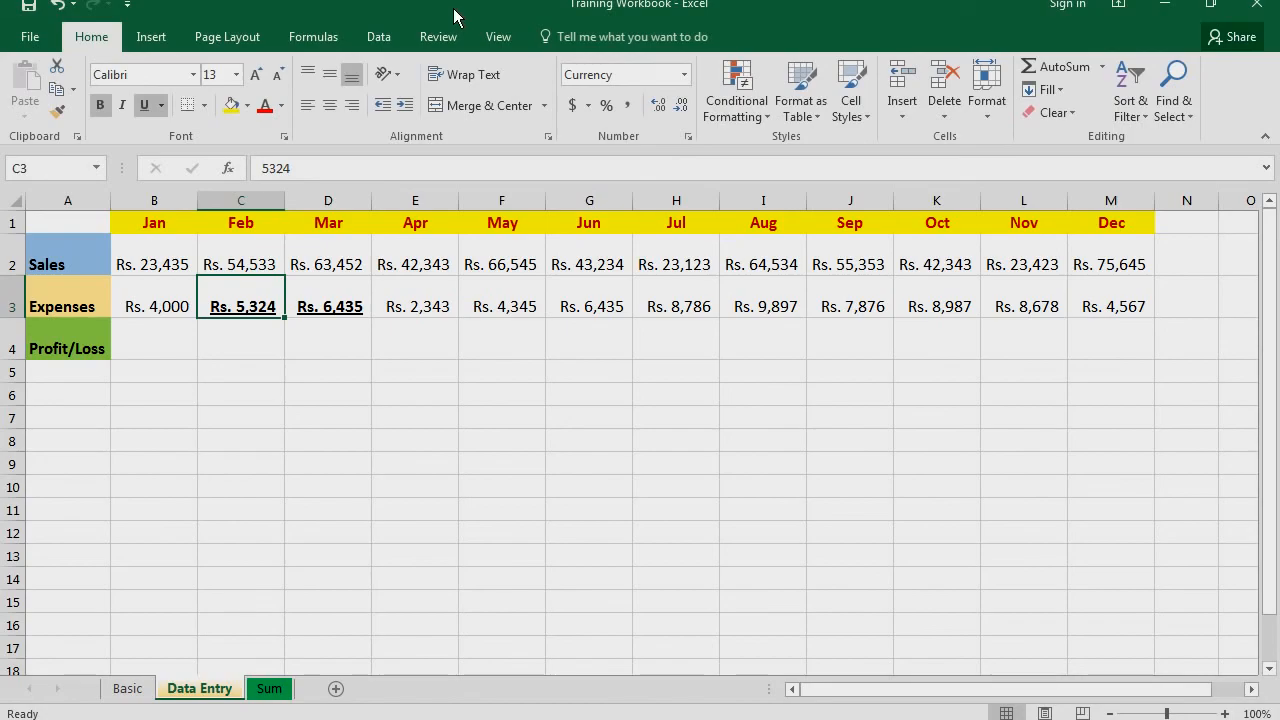